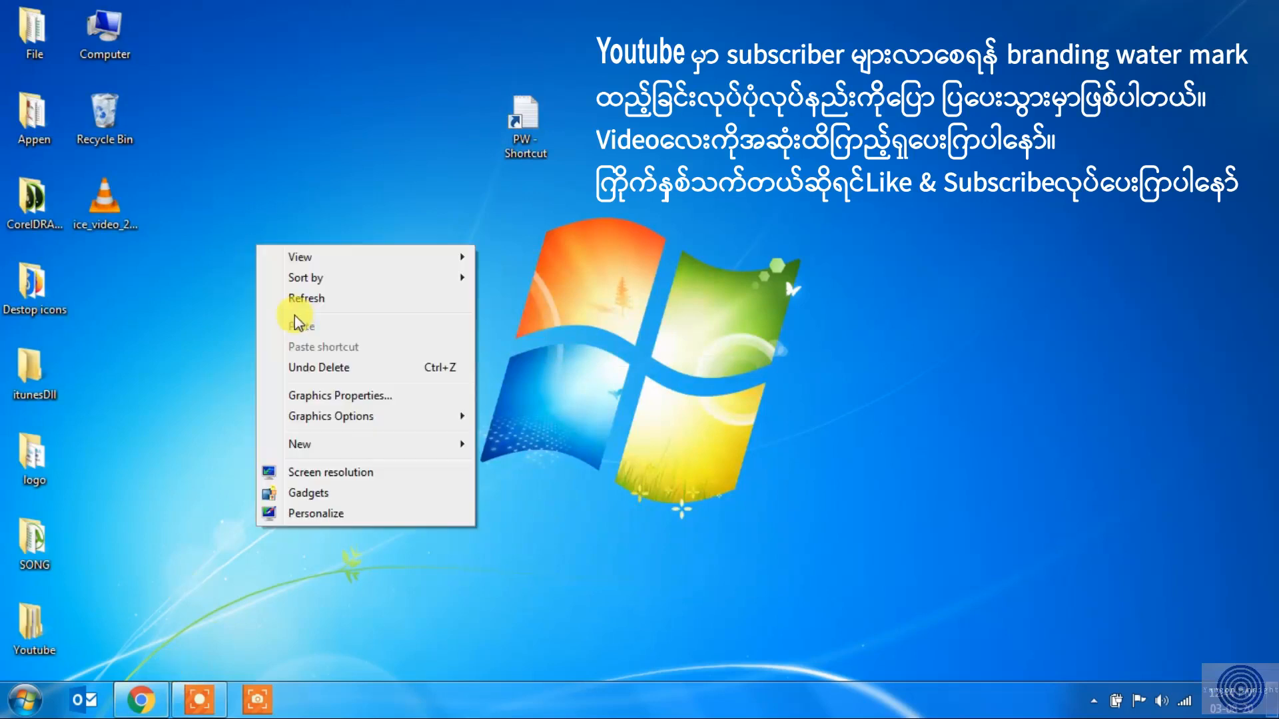
Step: Open Notepad and write the heading "How to add youtube subcriber watermark easily......"
left_click(299, 295)
left_click(24, 700)
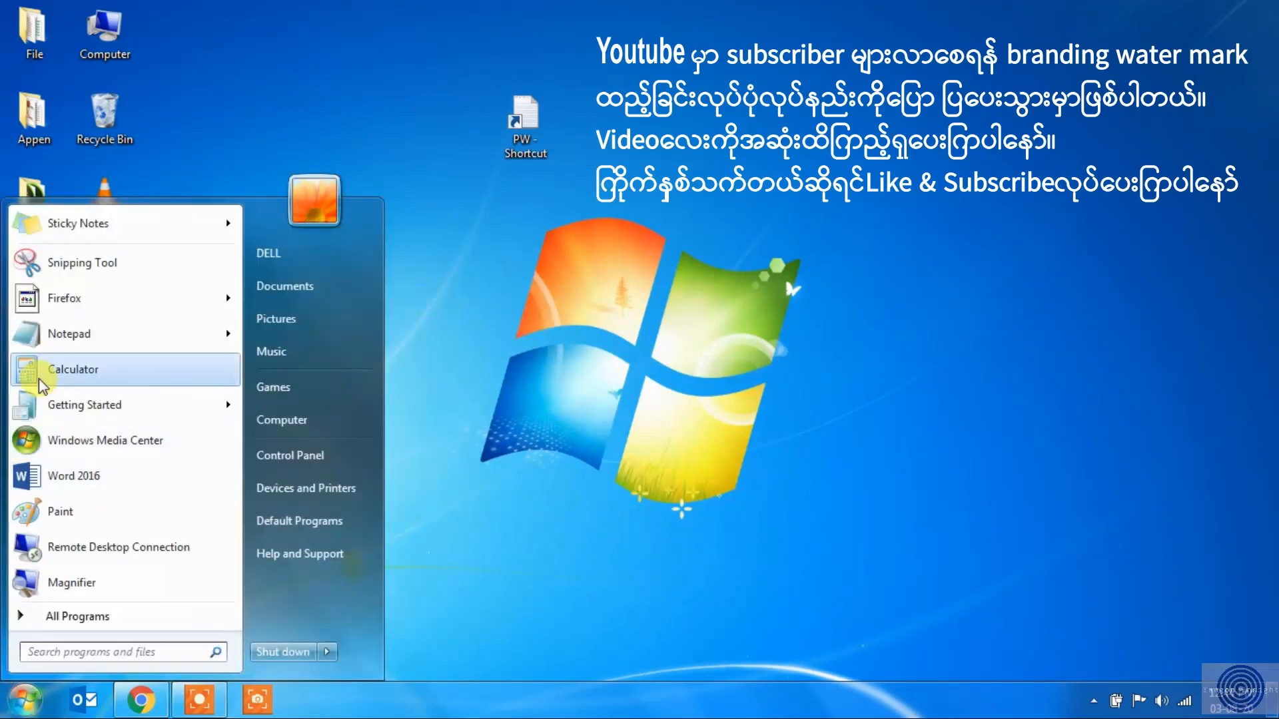
left_click(66, 334)
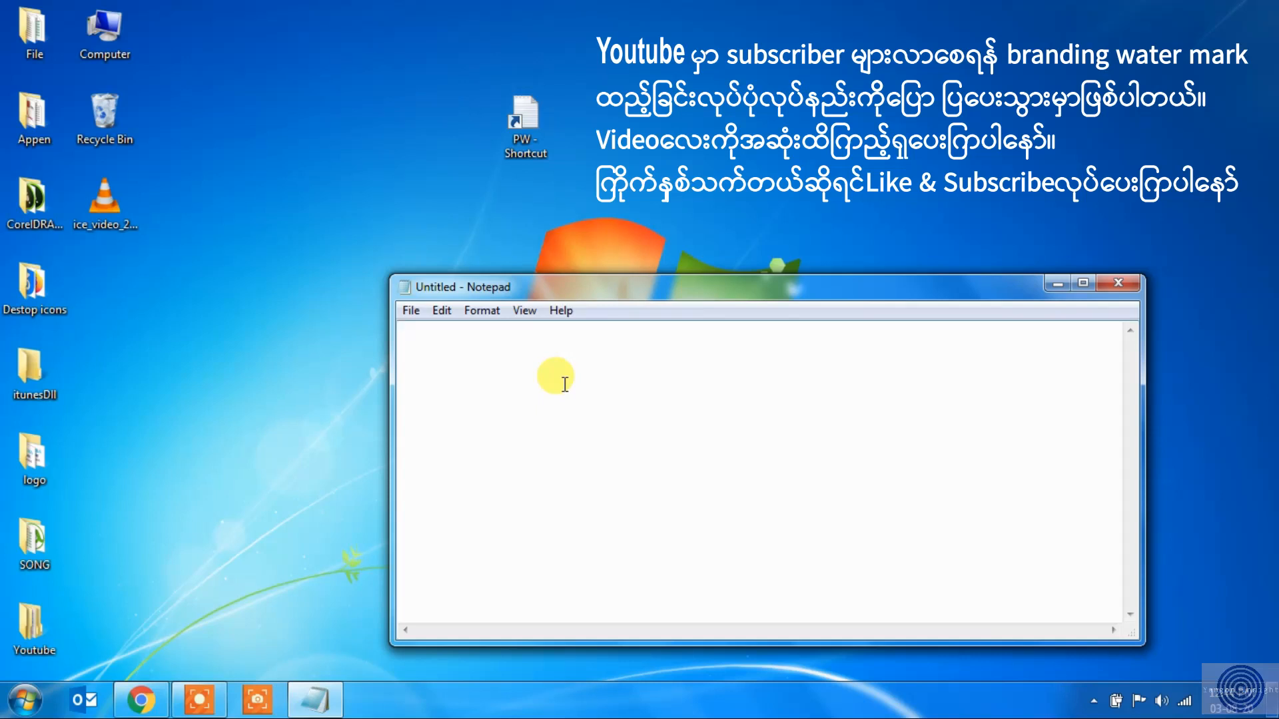
type("How to add")
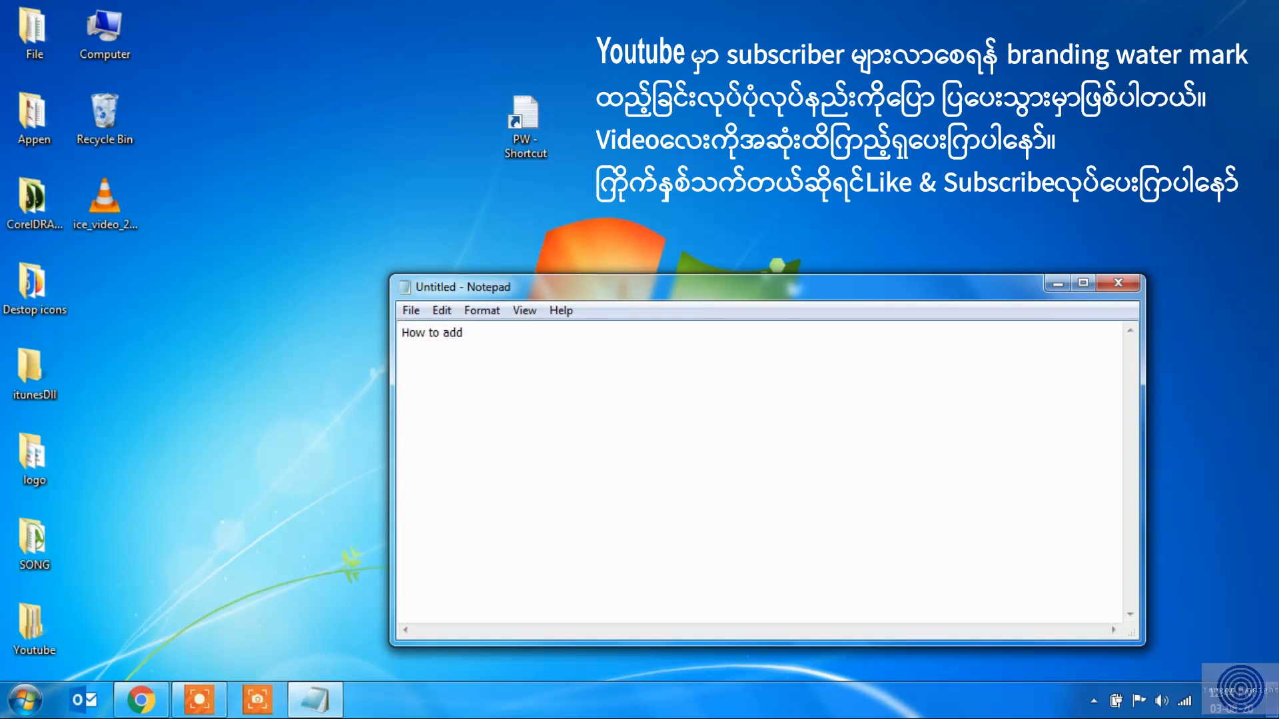
type(" youtube subcriber water ")
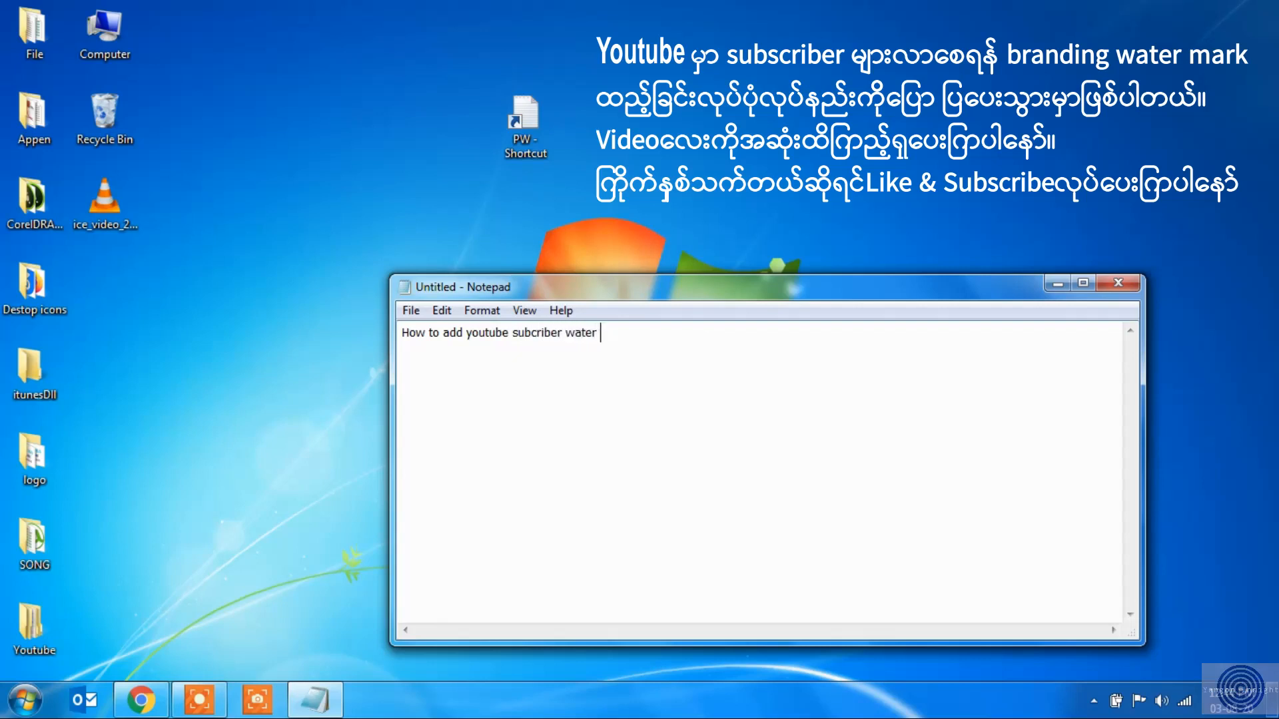
type("mak")
type(" easily")
type(".....")
Step: Add the first numbered line "1) Go to your youtube channel" below the heading
type(") Fo")
key("BackSpace")
key("BackSpace")
type("Go to your ")
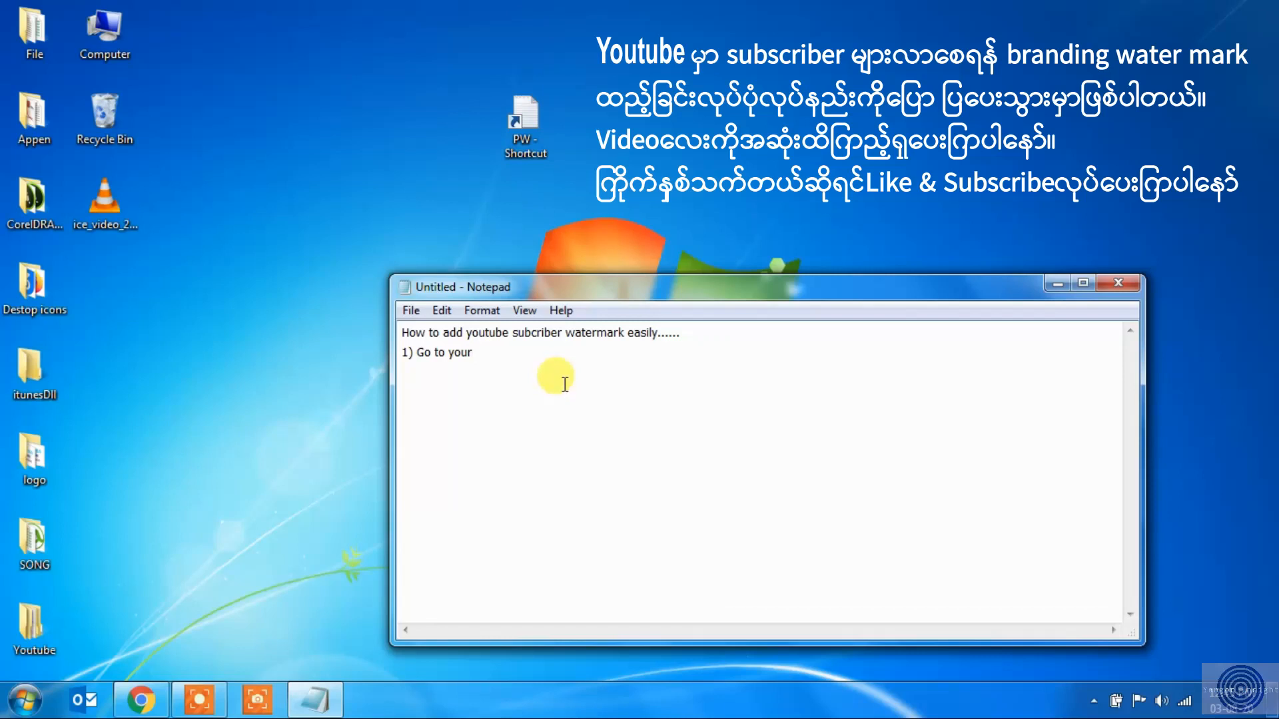
type("youtube c")
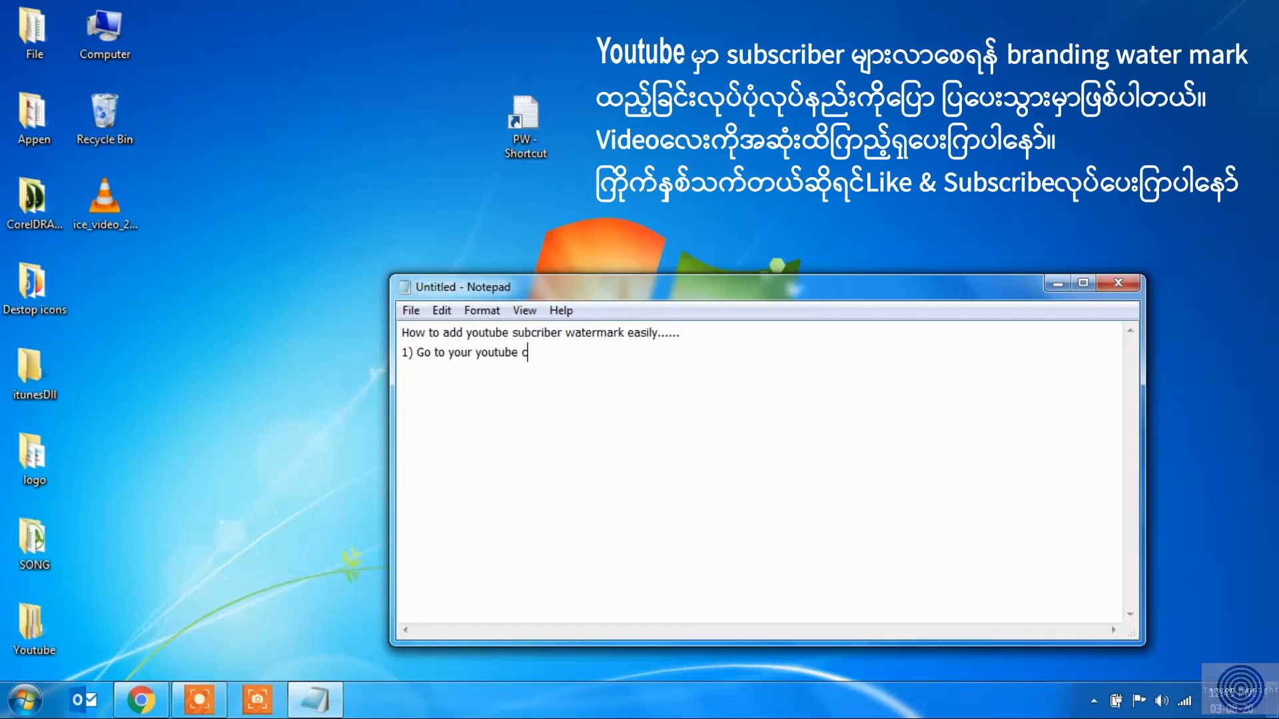
type("hannel")
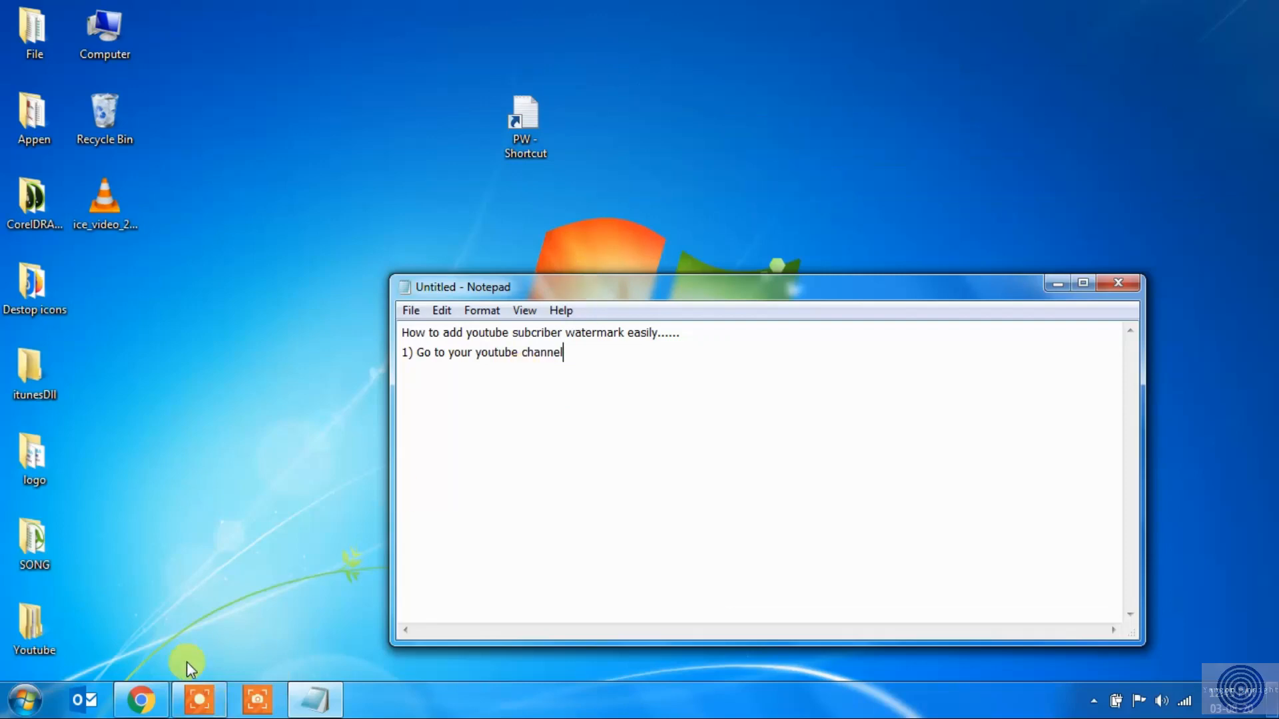
Step: Switch to Chrome, close the YouTube subscribe button image search, and close the browser window
left_click(140, 699)
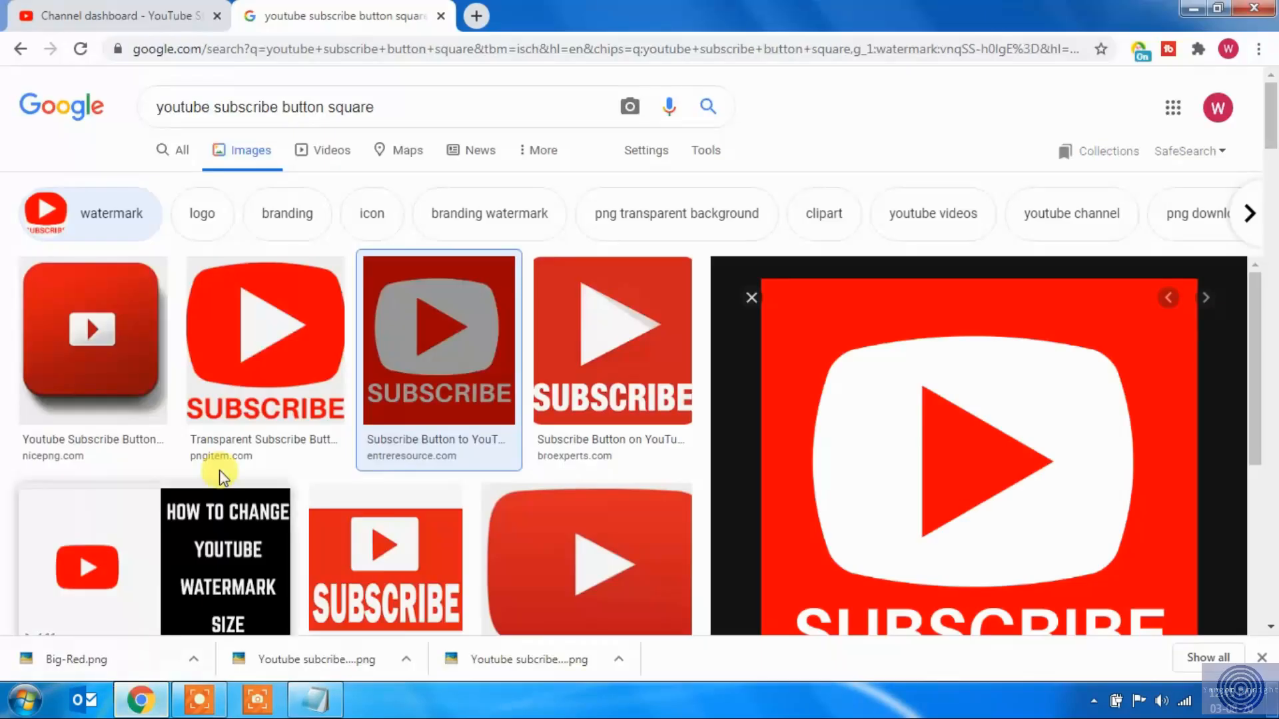
left_click(66, 14)
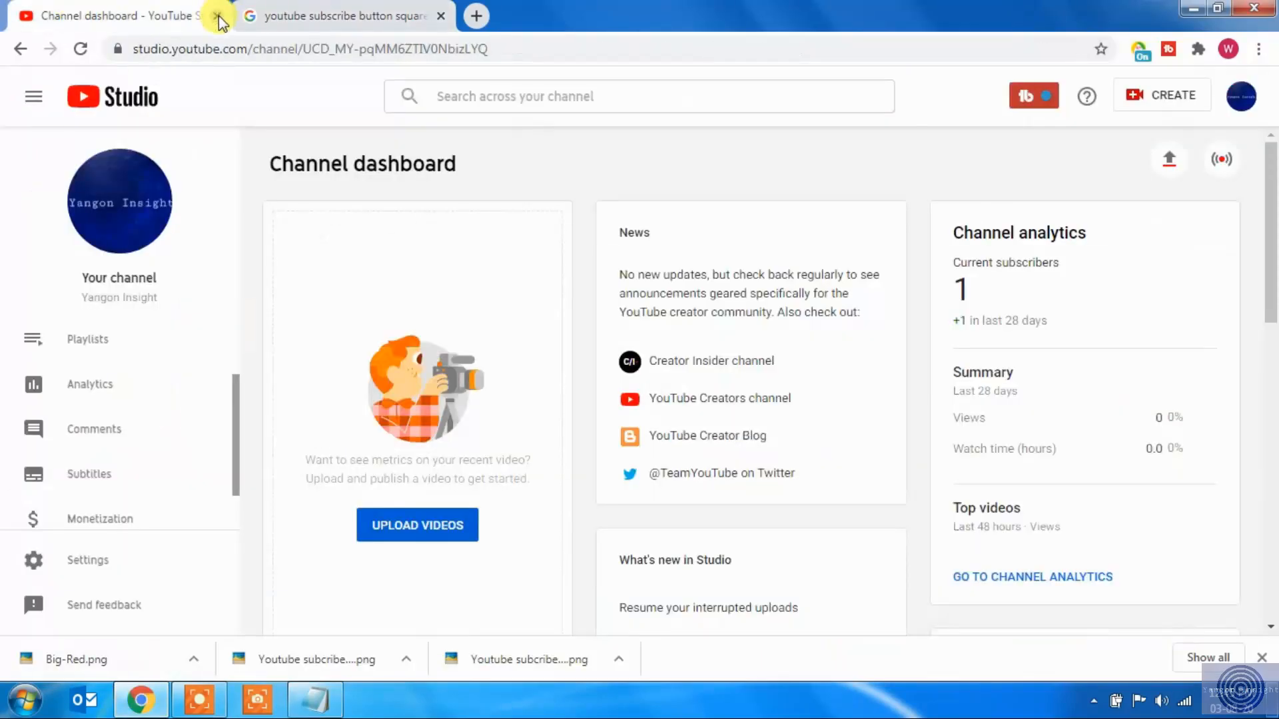
left_click(403, 16)
left_click(440, 16)
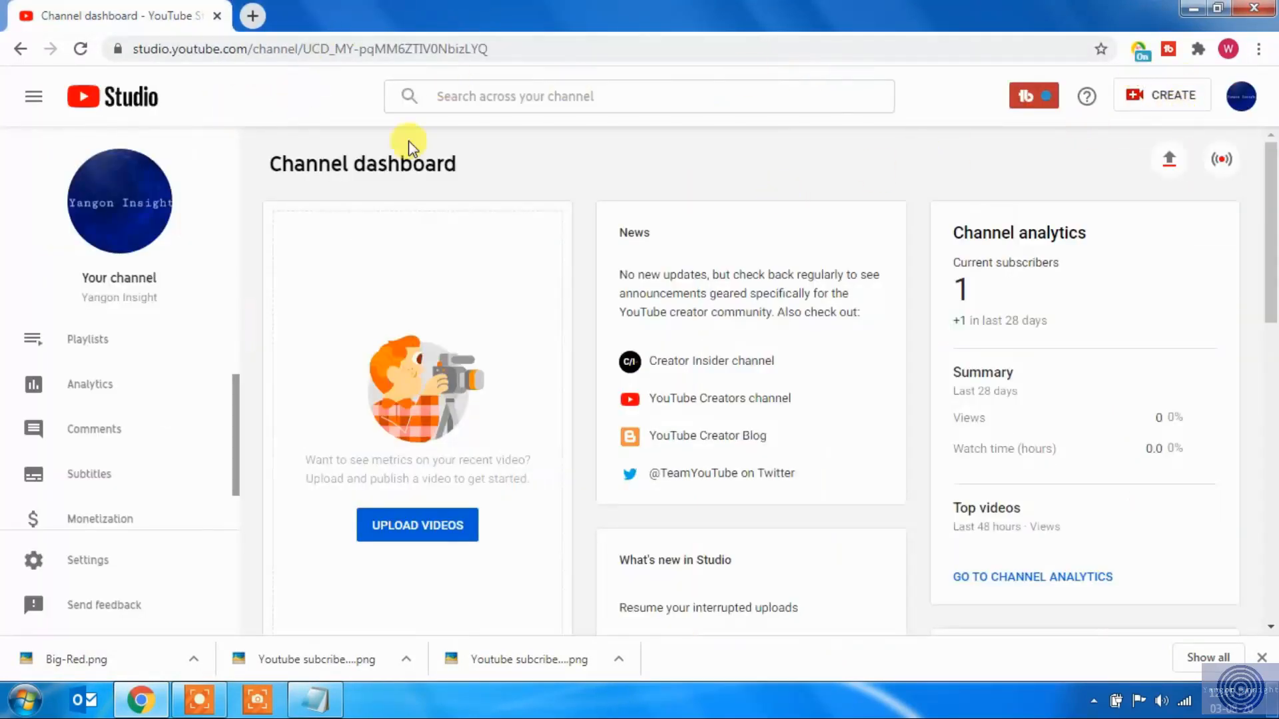
left_click(375, 49)
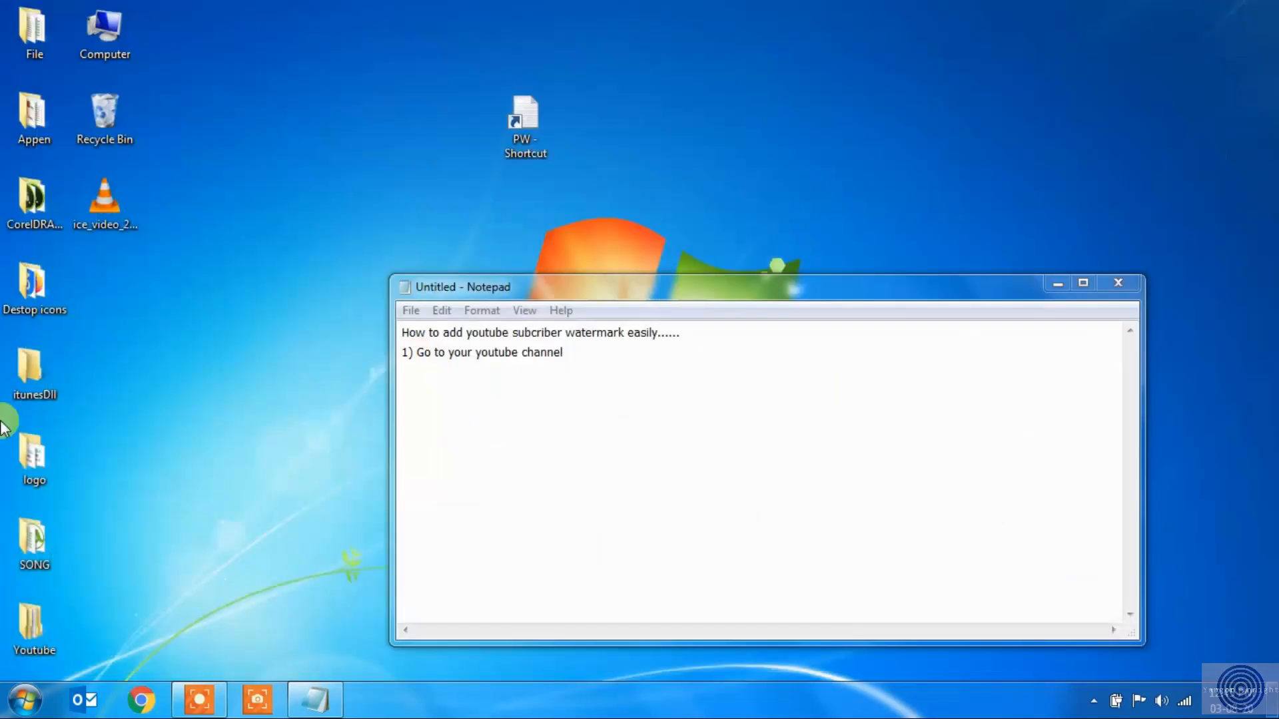
Step: Reopen Chrome, go to youtube.com, and open YouTube Studio for the signed-in channel
left_click(26, 699)
left_click(141, 705)
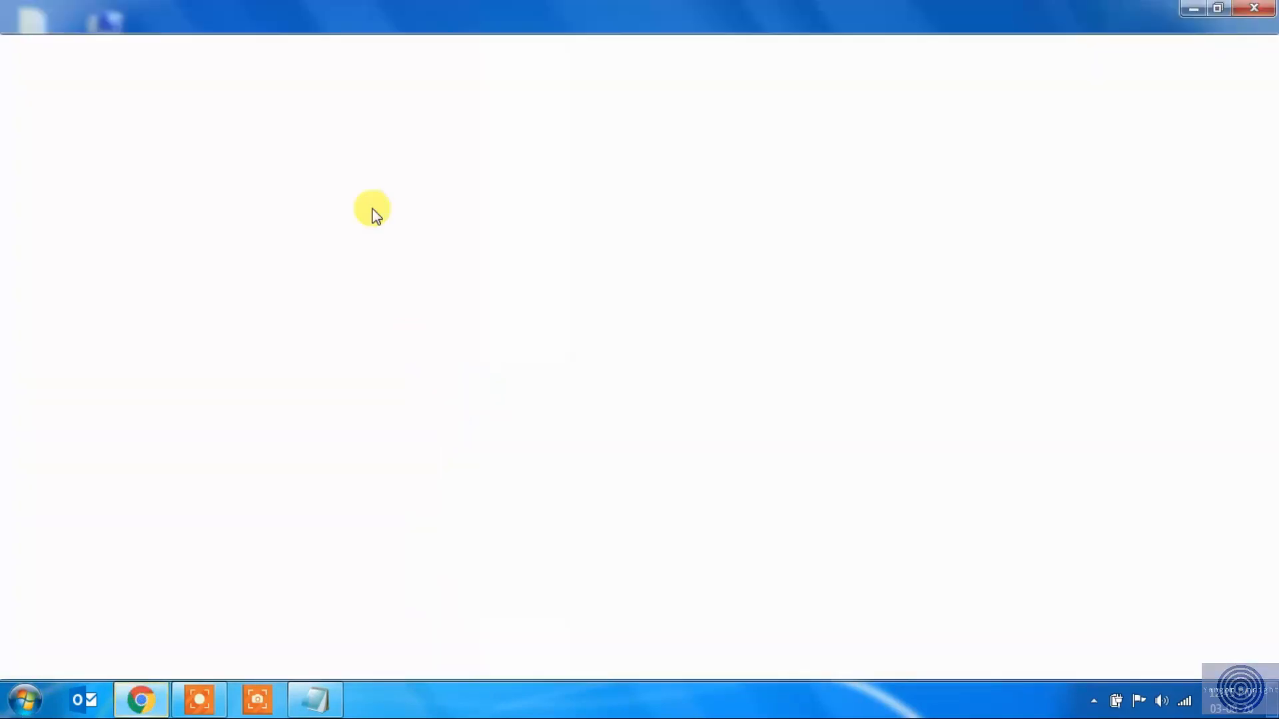
type("youtube.com")
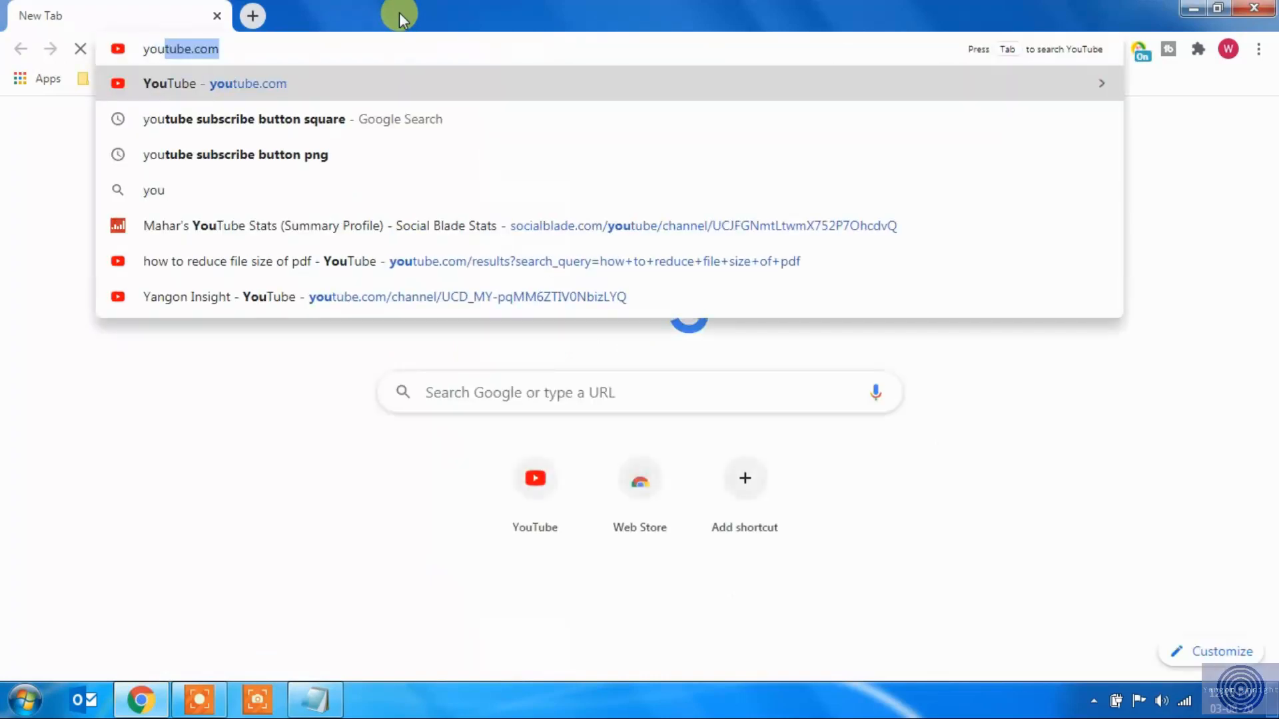
left_click(394, 91)
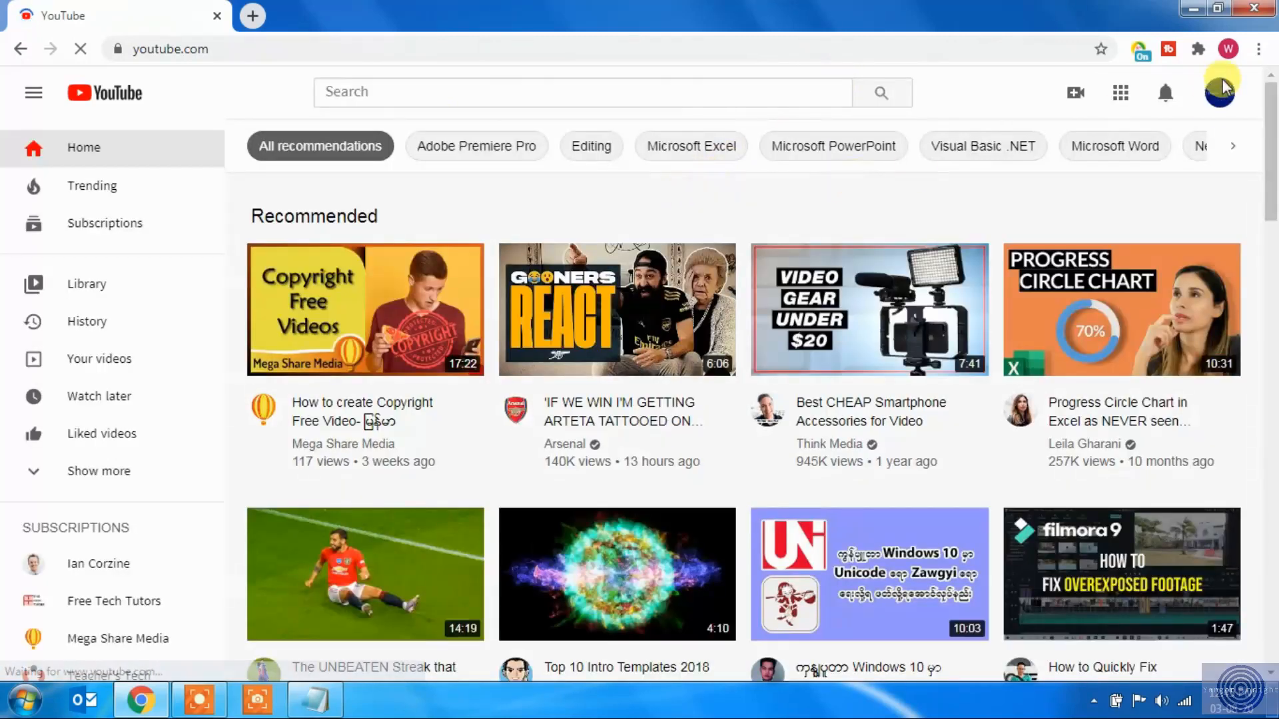
left_click(1218, 94)
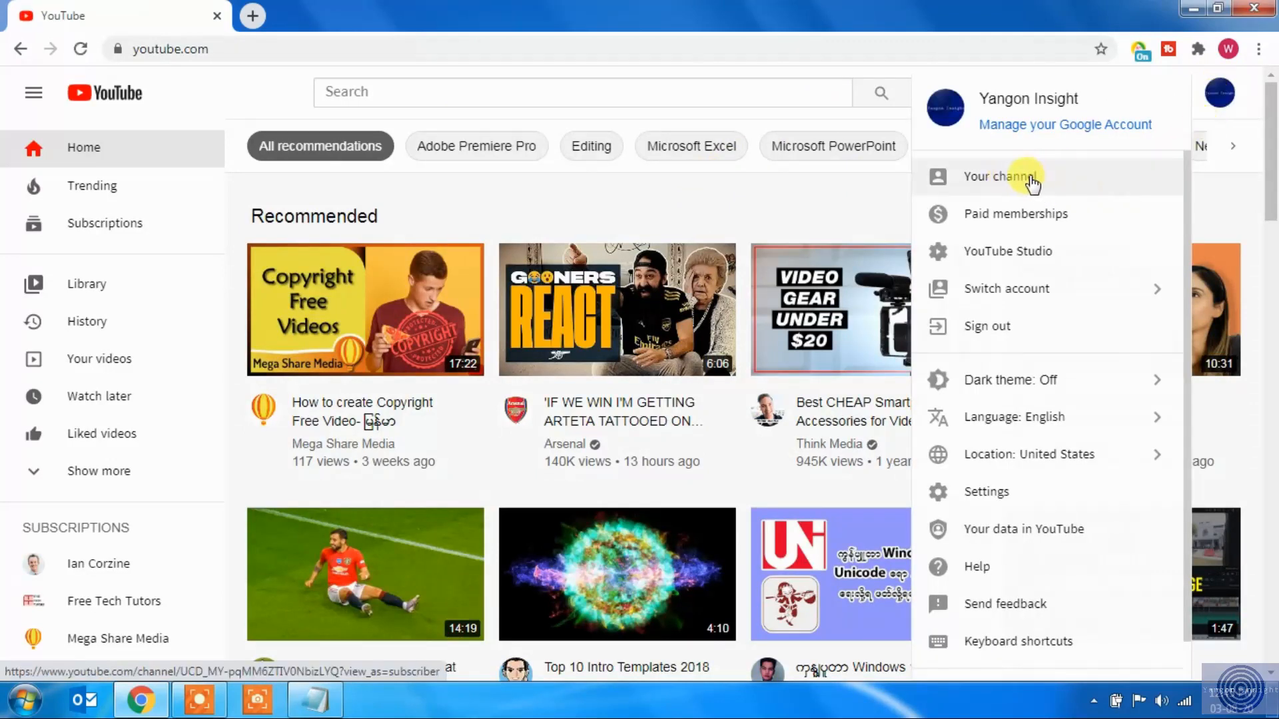
left_click(999, 253)
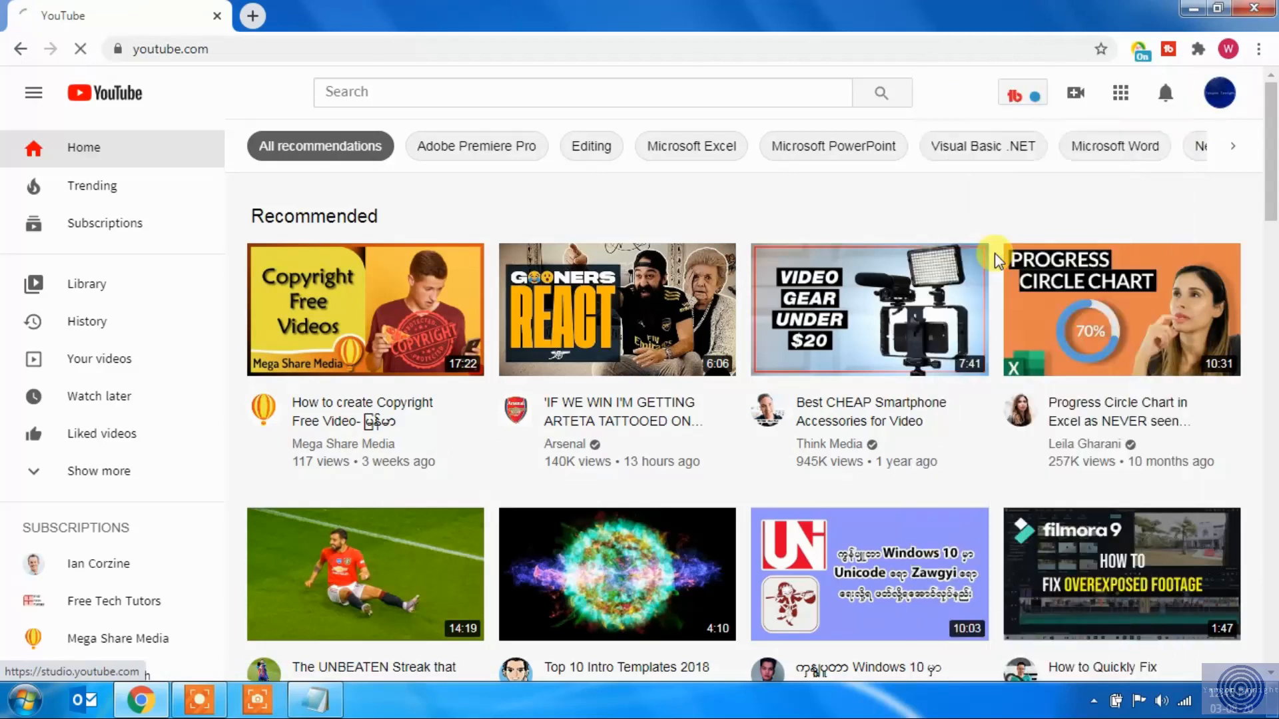
Step: Switch to Notepad and append ">>Youtube studio>>Settings" to the first numbered line
mouse_move(324, 713)
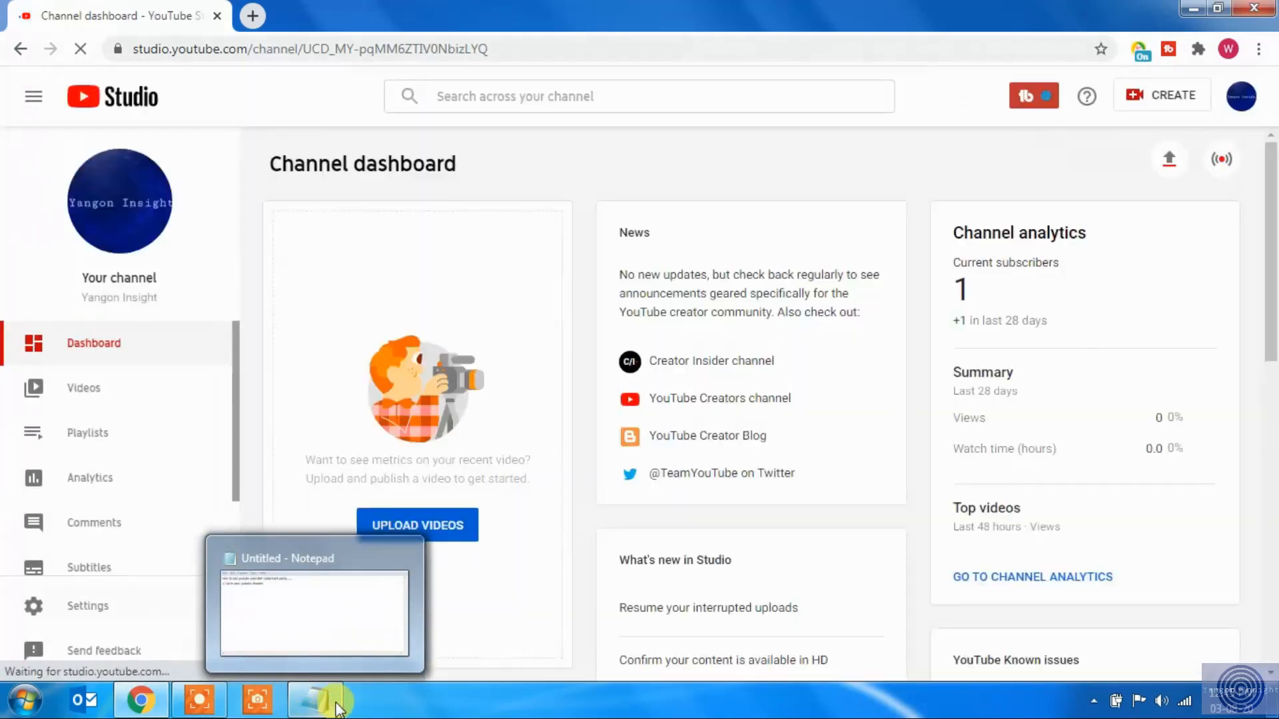
left_click(330, 703)
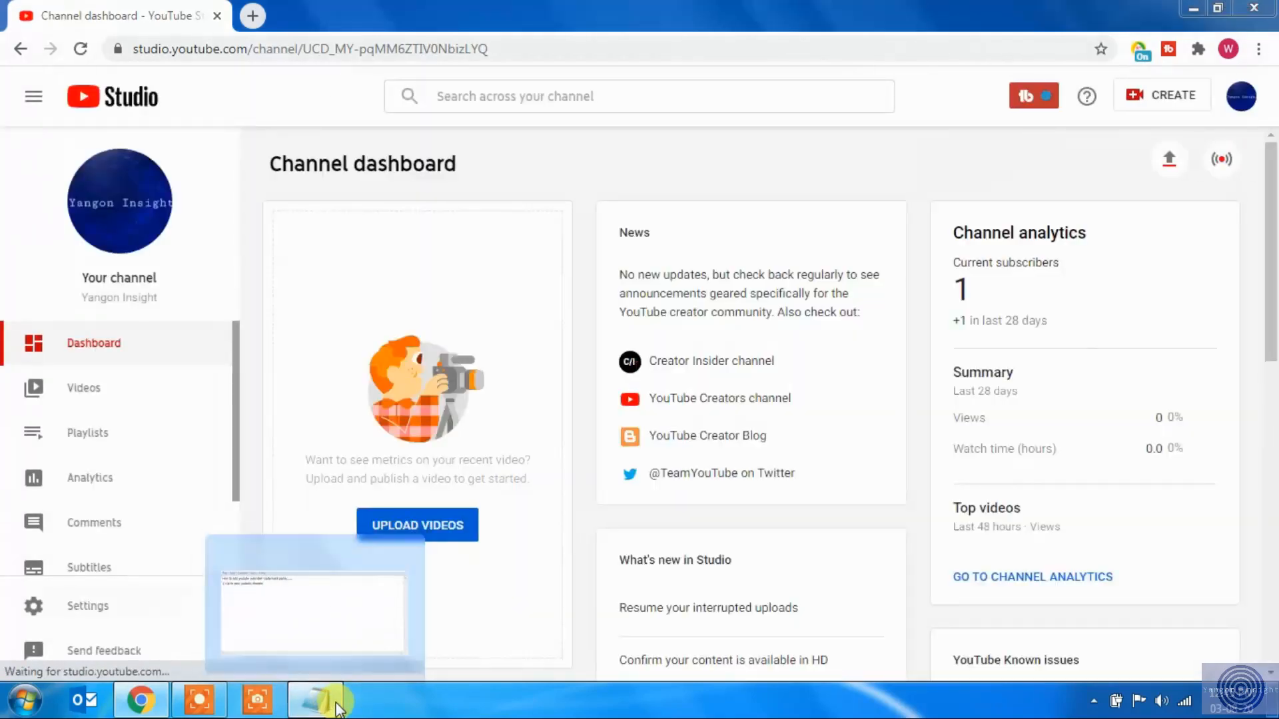
type(">>")
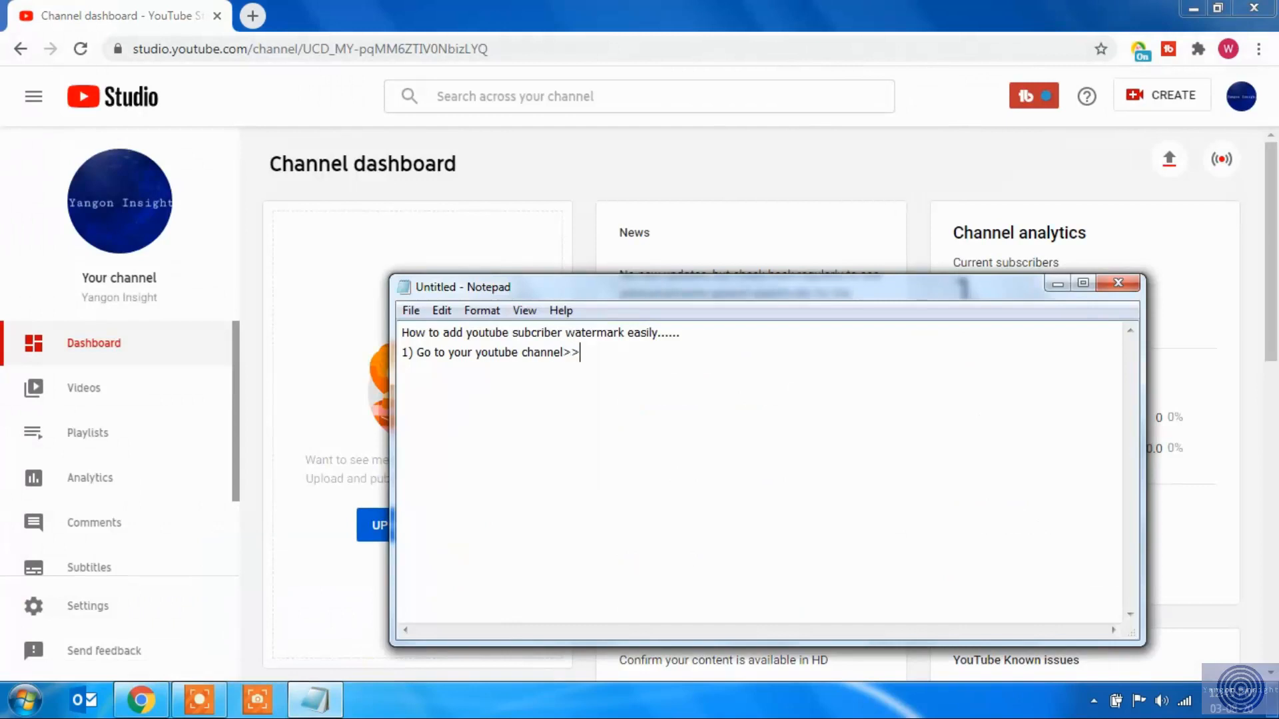
type("Youtube studio")
left_click(511, 462)
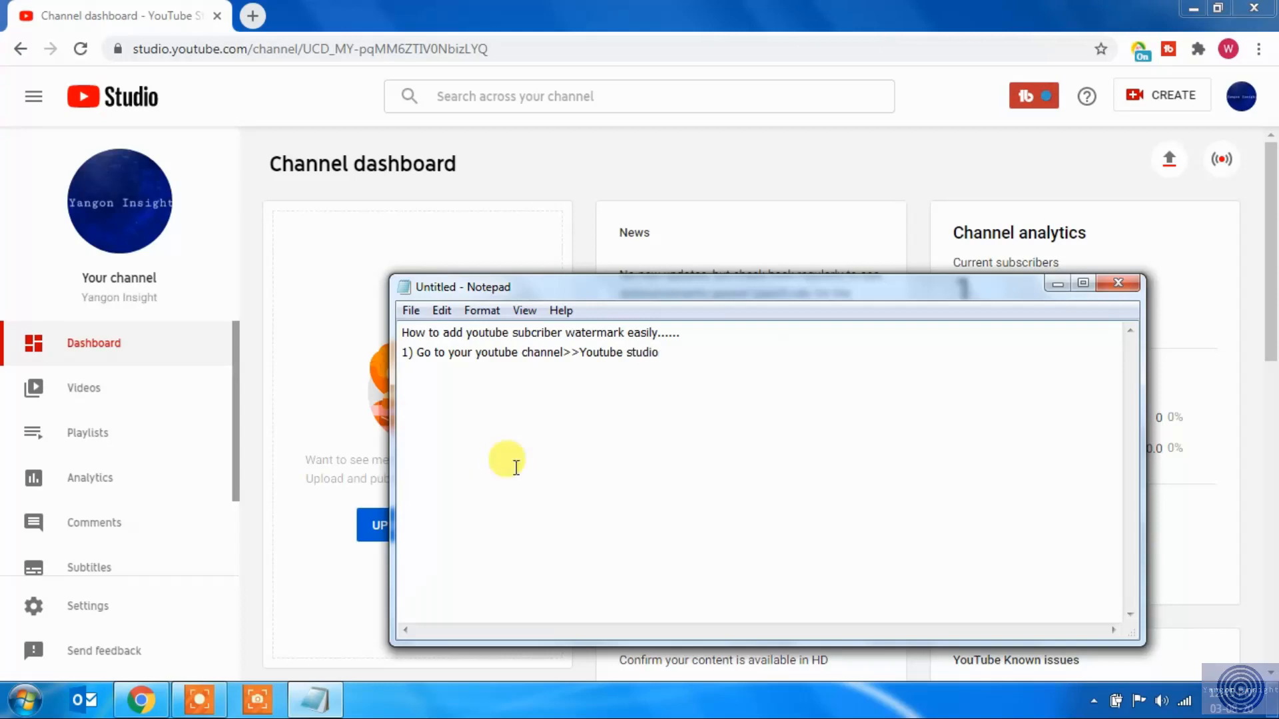
type("o>>Settings")
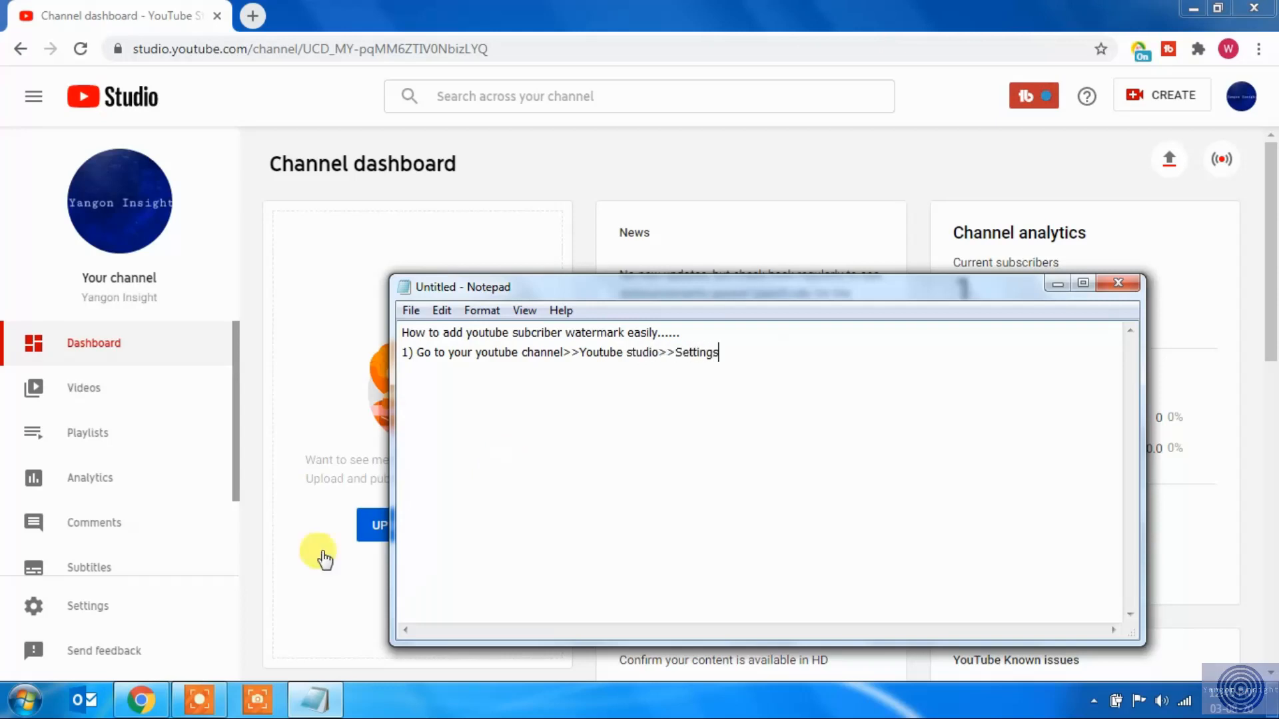
Step: Open the YouTube Studio settings in Chrome and add a second line "2) Channel" to the Notepad notes
left_click(92, 608)
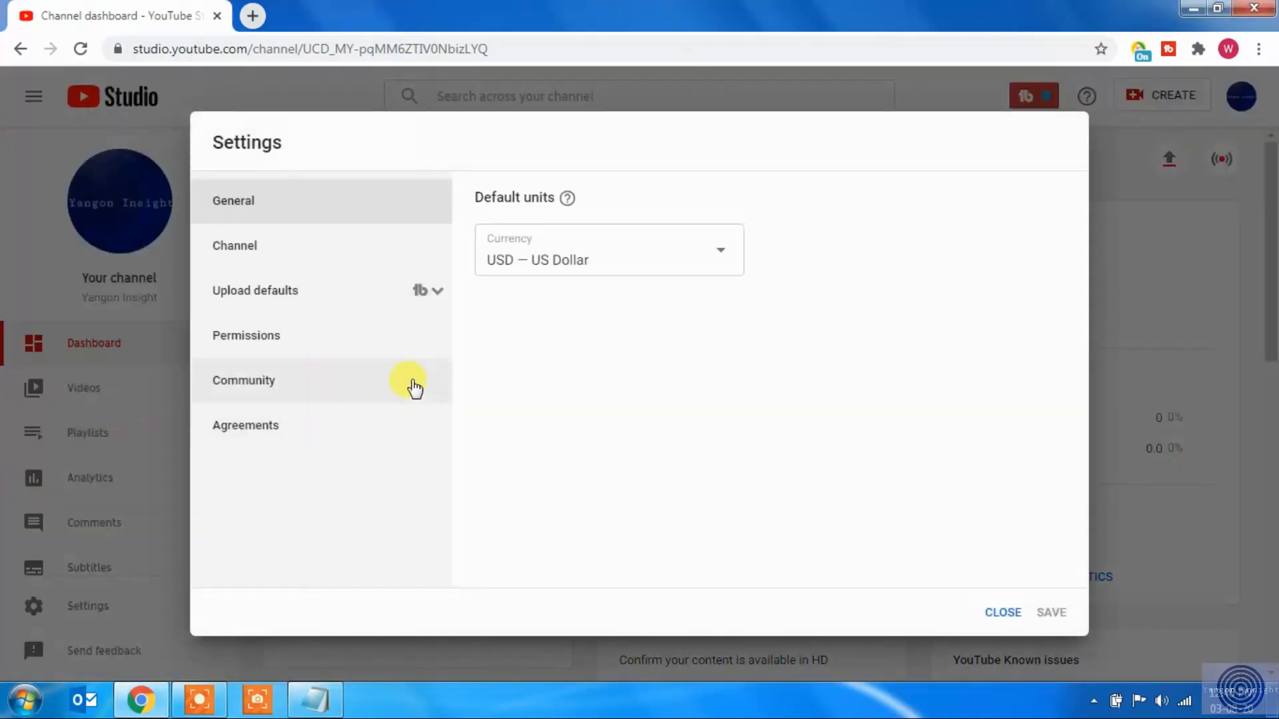
left_click(331, 711)
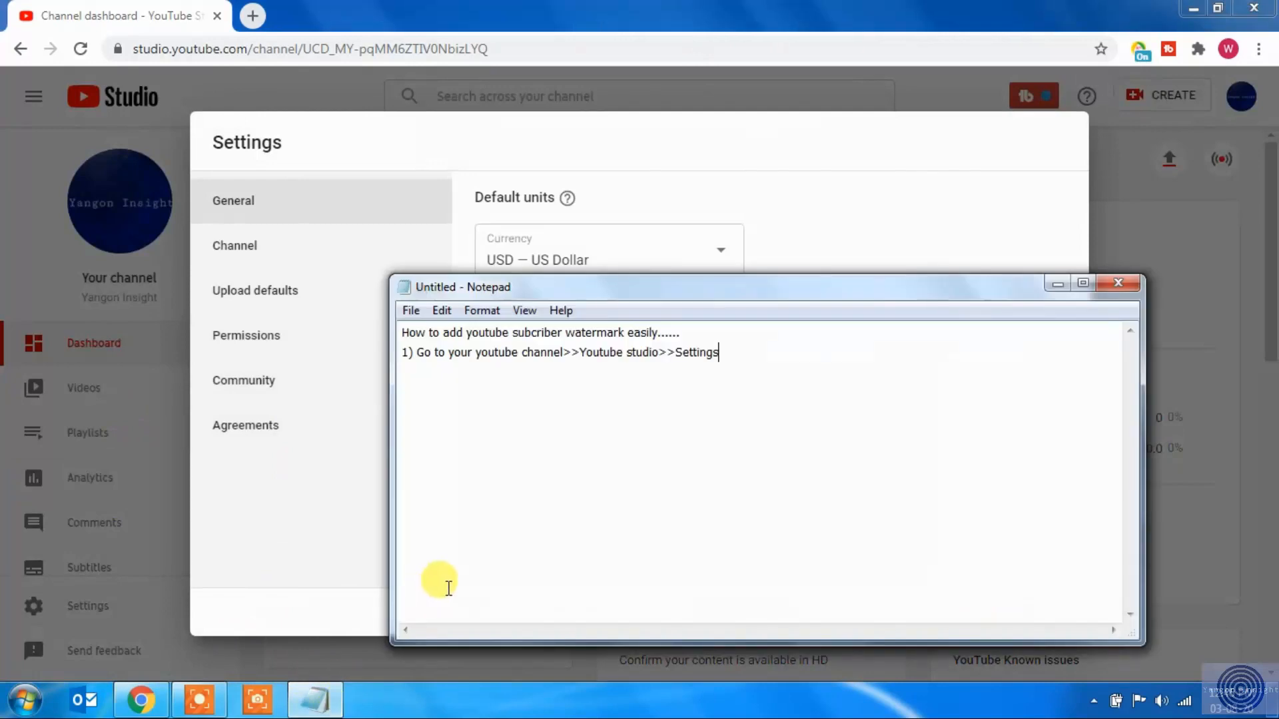
left_click(448, 588)
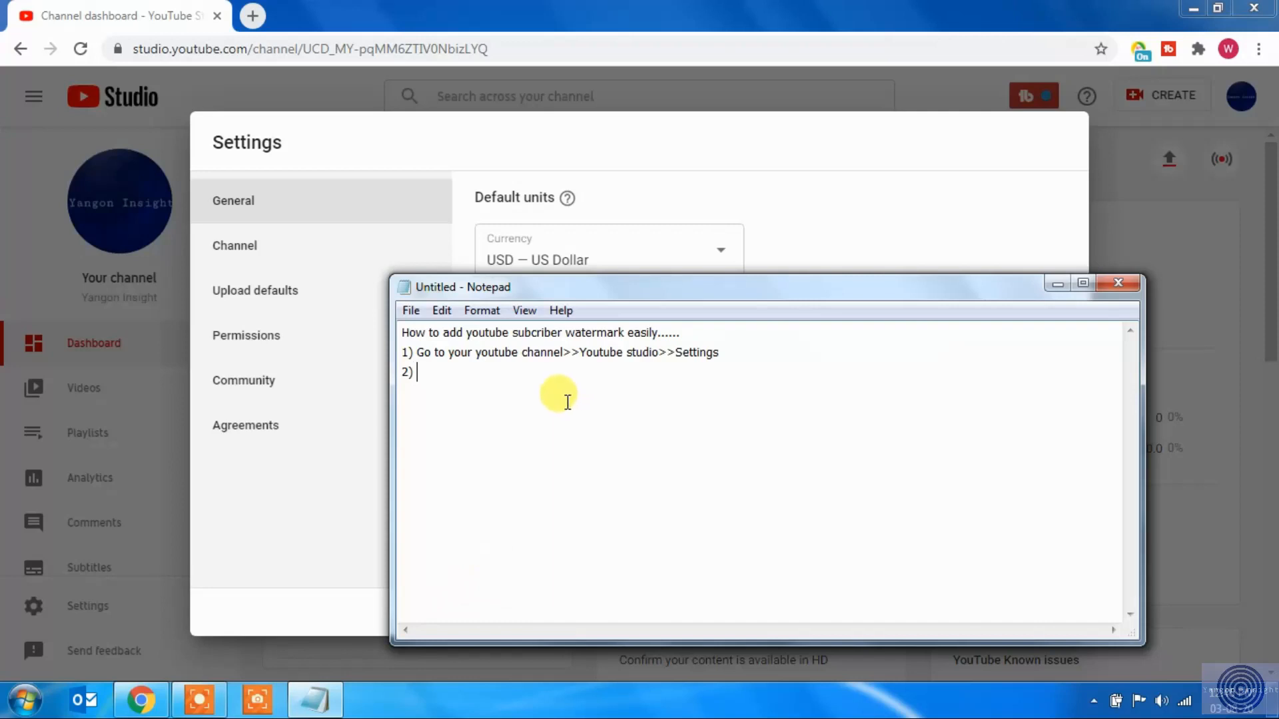
type("2) C")
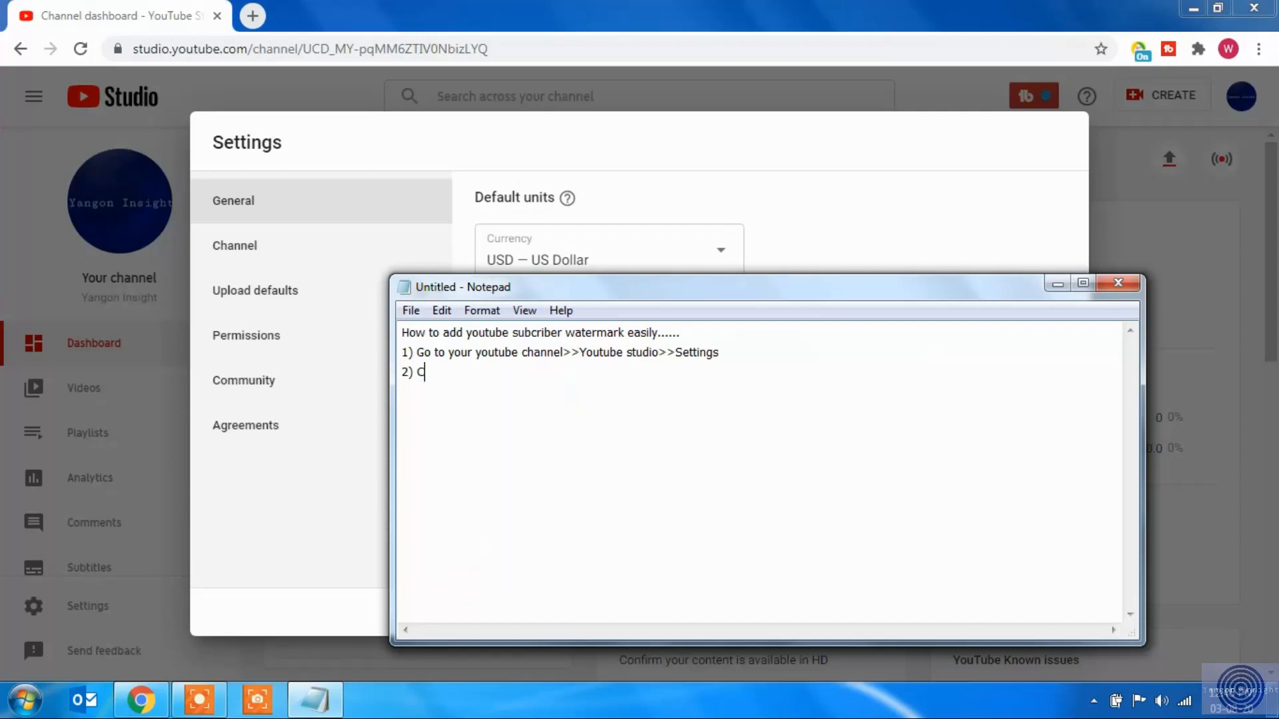
type("hannel")
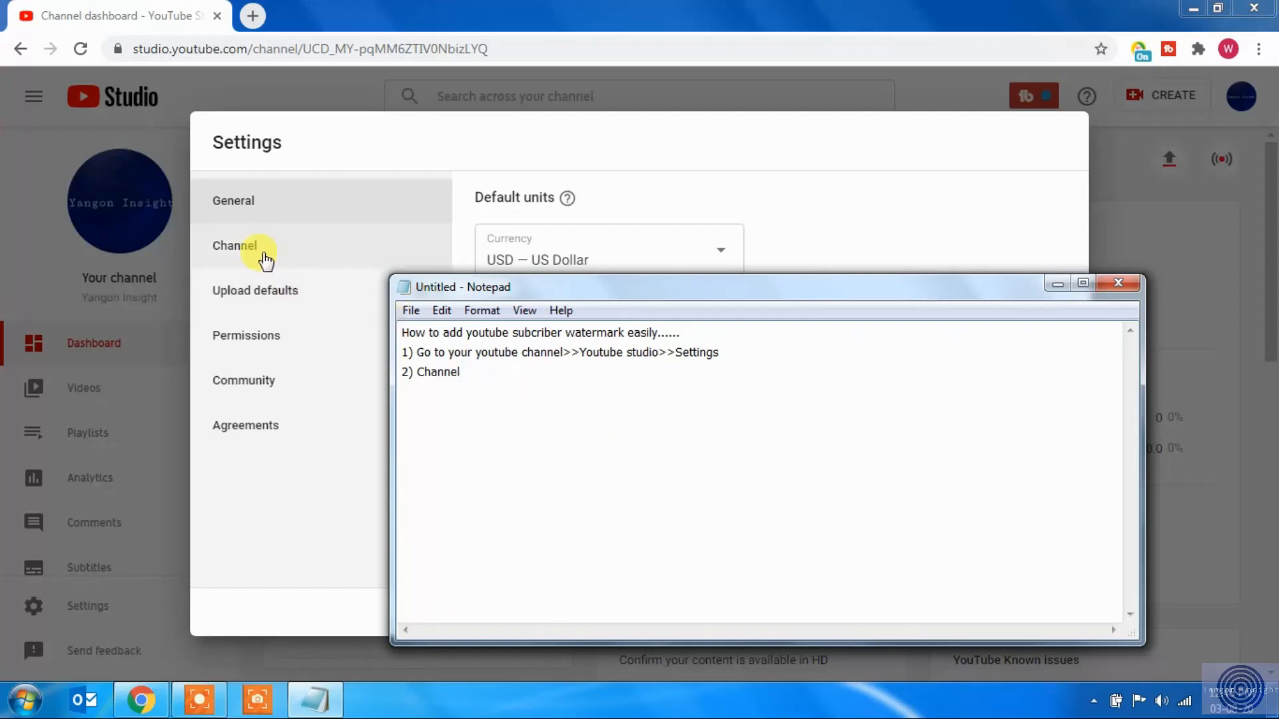
Step: Show the Channel settings in YouTube Studio and append ">>Branding>>" to the second line of the Notepad notes
left_click(263, 256)
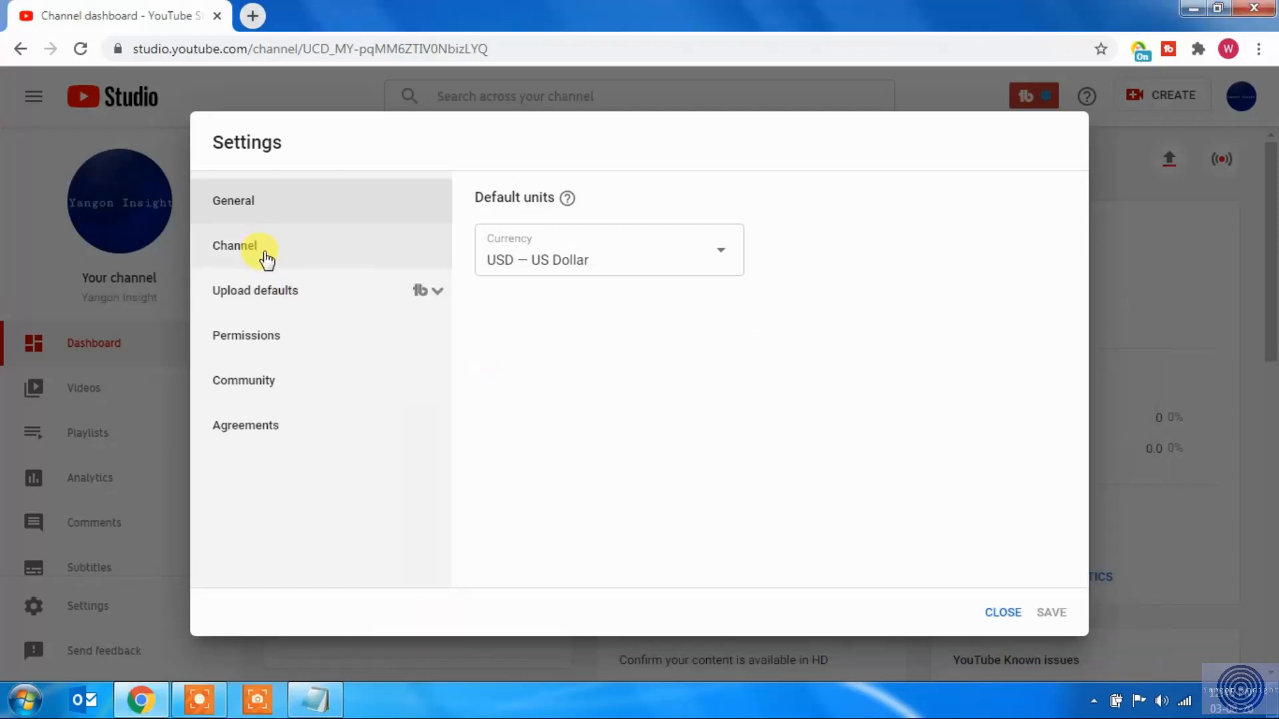
left_click(257, 256)
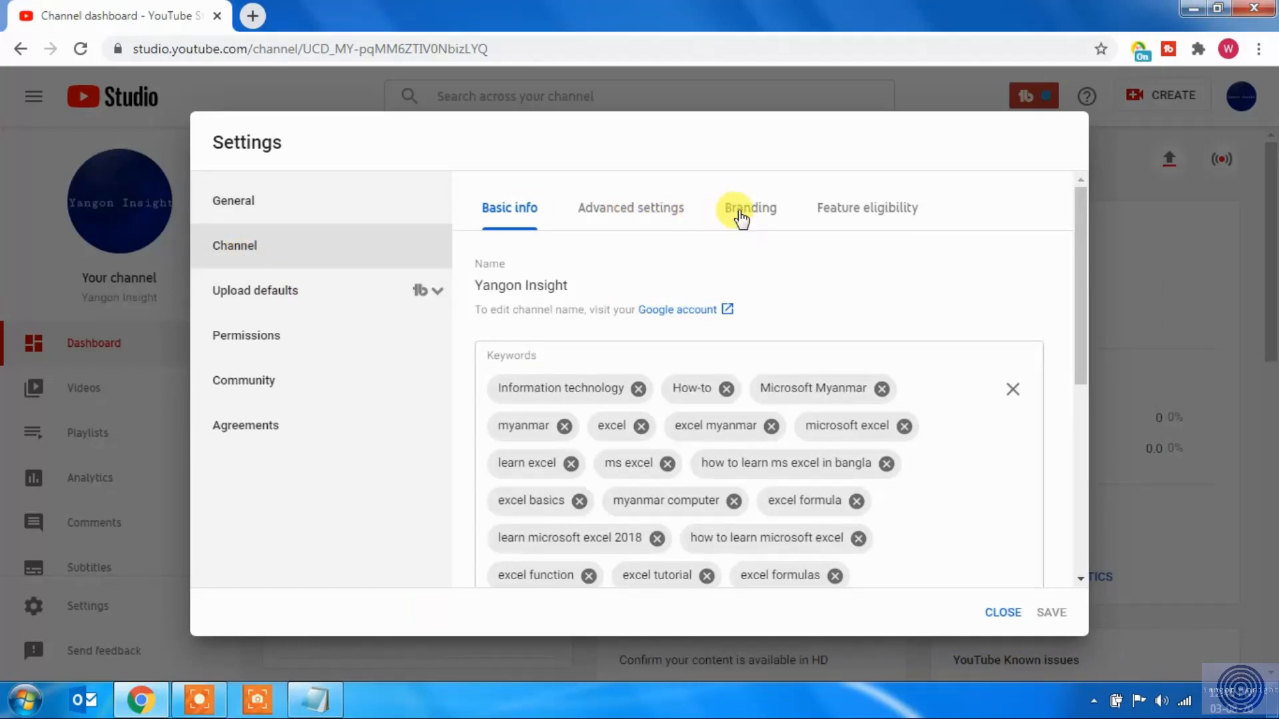
left_click(303, 704)
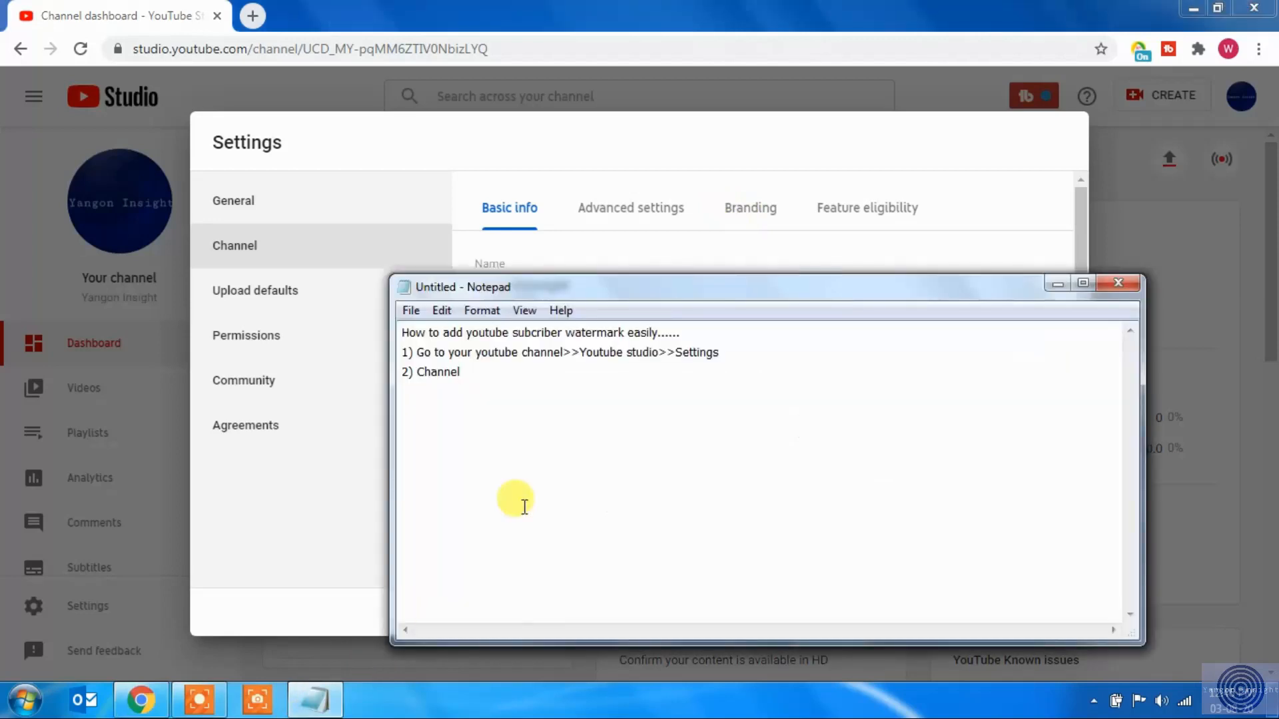
type(">>Bra")
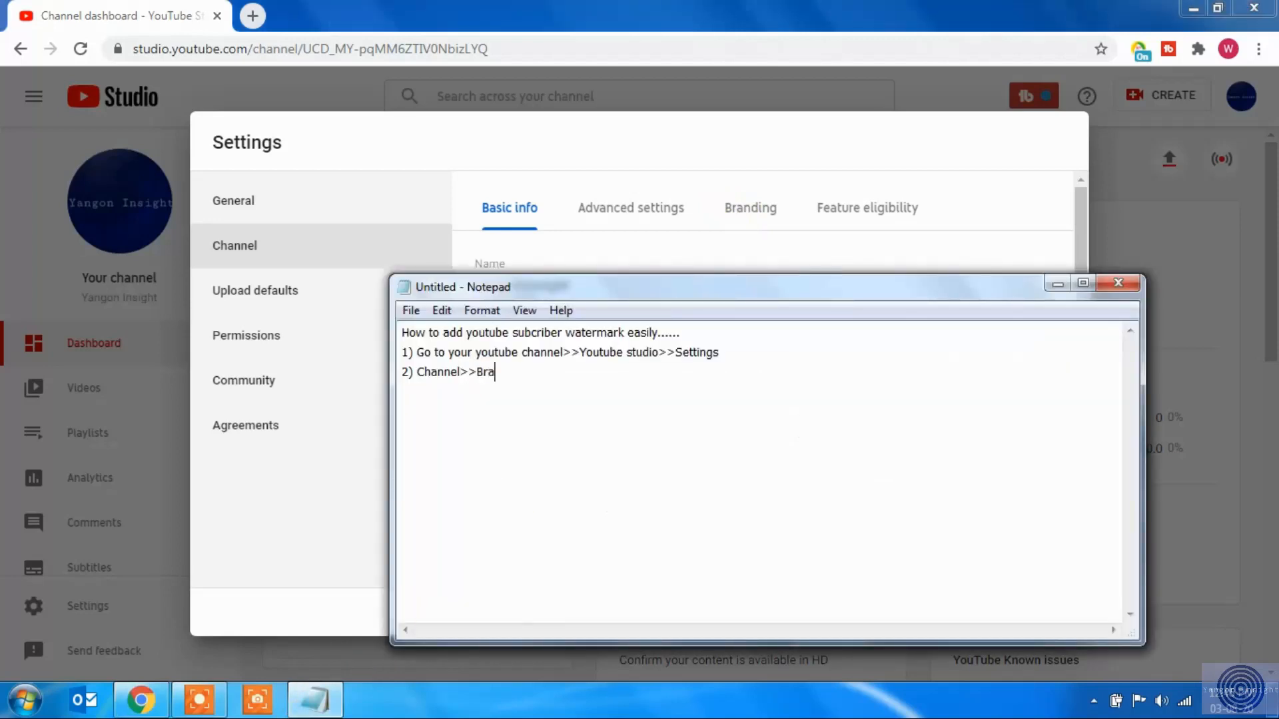
type("nding>>")
Step: Open the channel's Branding settings and copy the watermark requirement "PNG or GIF format, 150 x 150 px, 1MB (or less)."
left_click(746, 220)
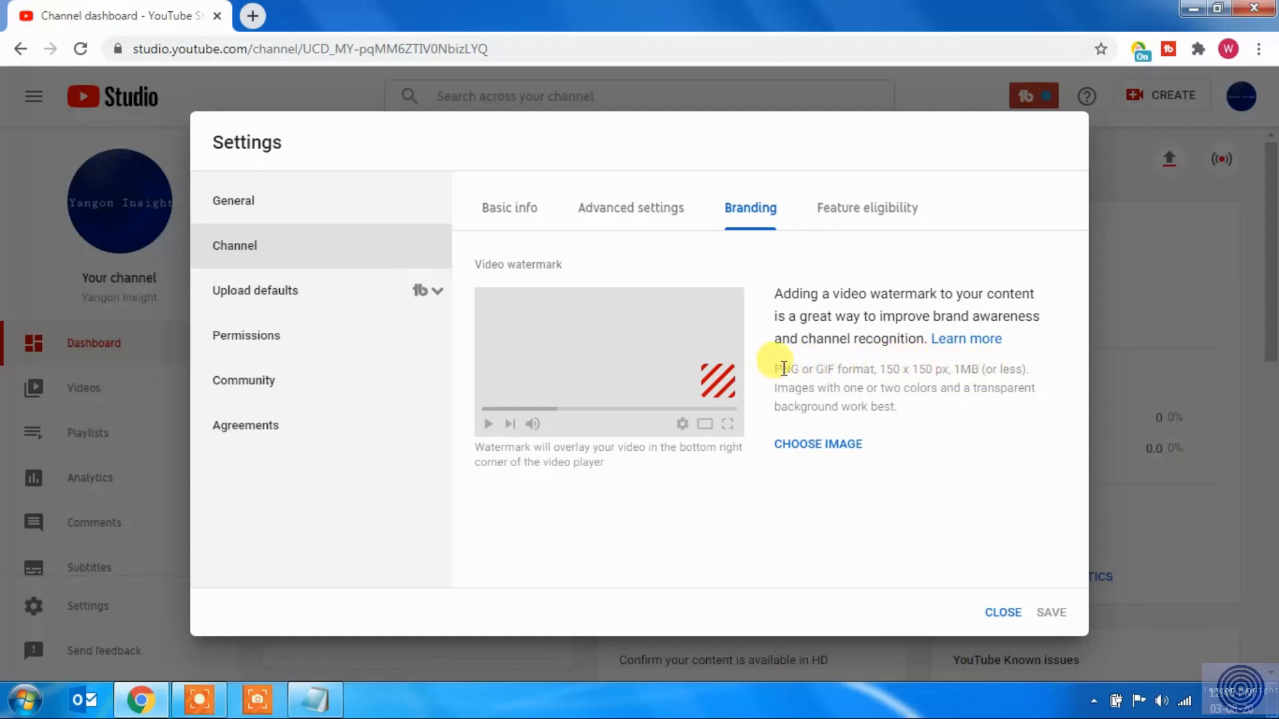
left_click_drag(776, 370, 1047, 385)
key("ctrl+c")
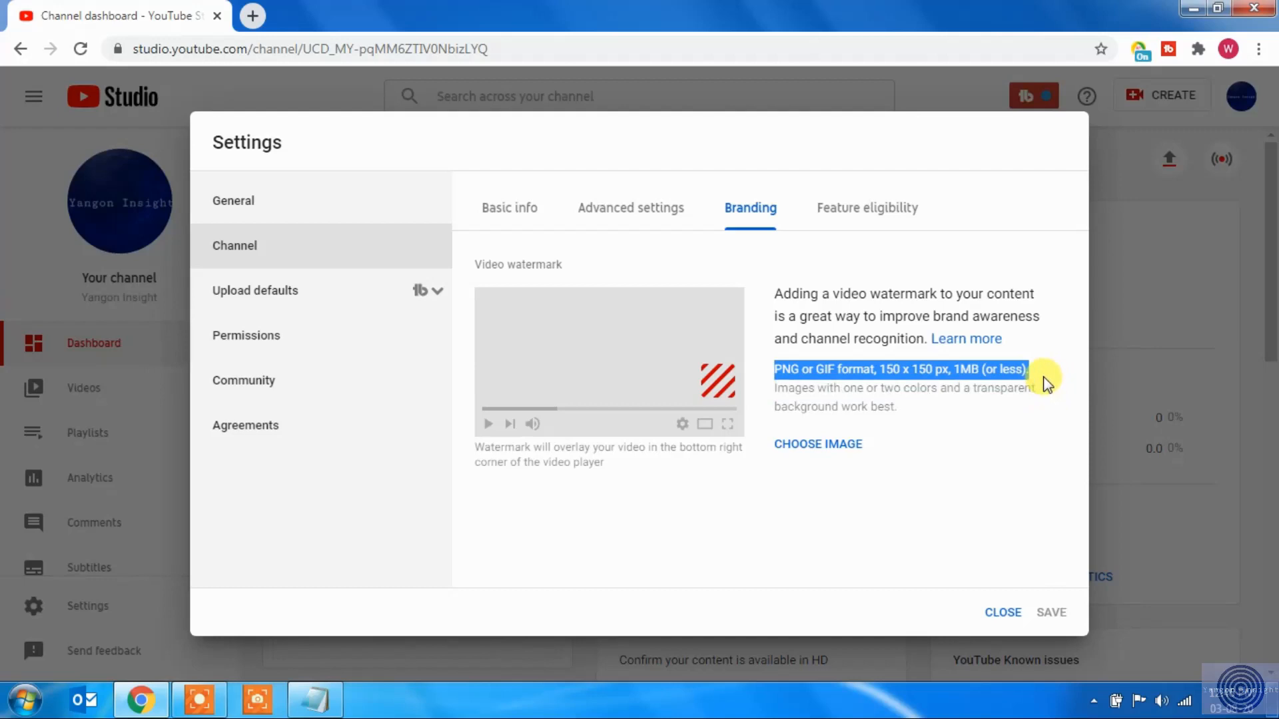
Step: Switch to Notepad, remove the trailing ">>" after "Branding", and add the line "***PNG or GIF format, 150 x 150 px, 1MB (or less)***" using the copied requirement
left_click(315, 700)
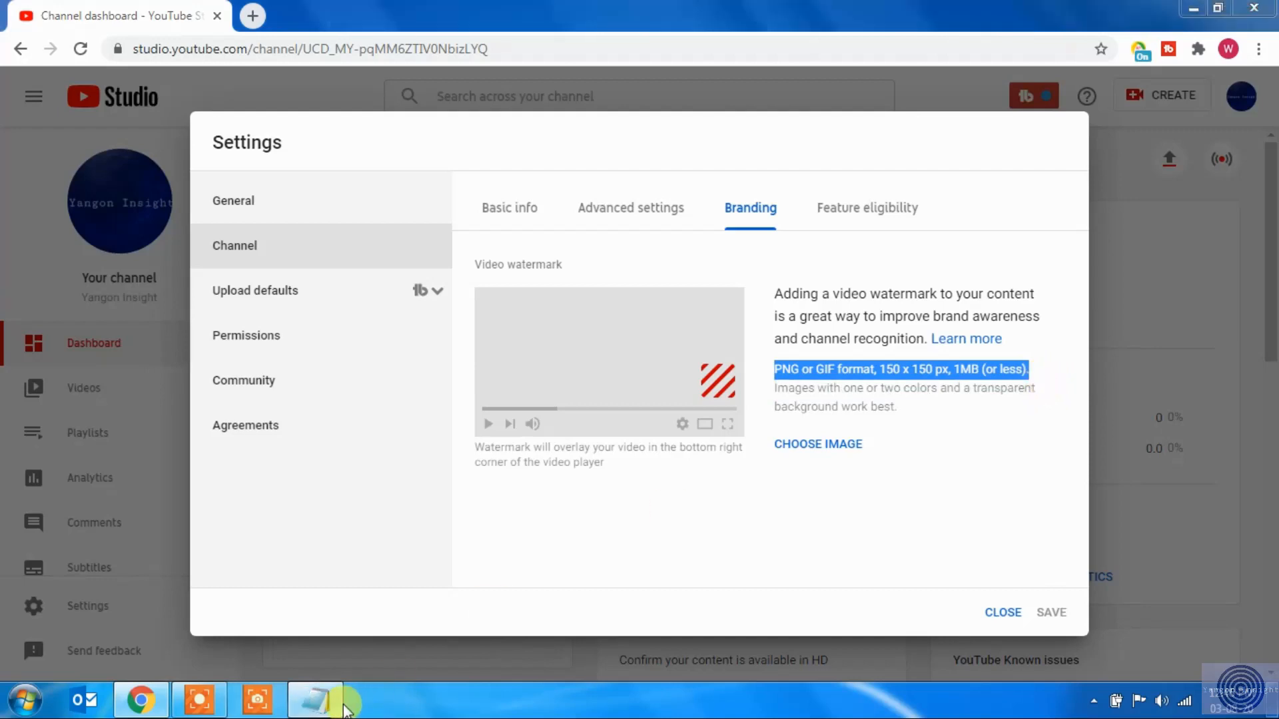
key("BackSpace")
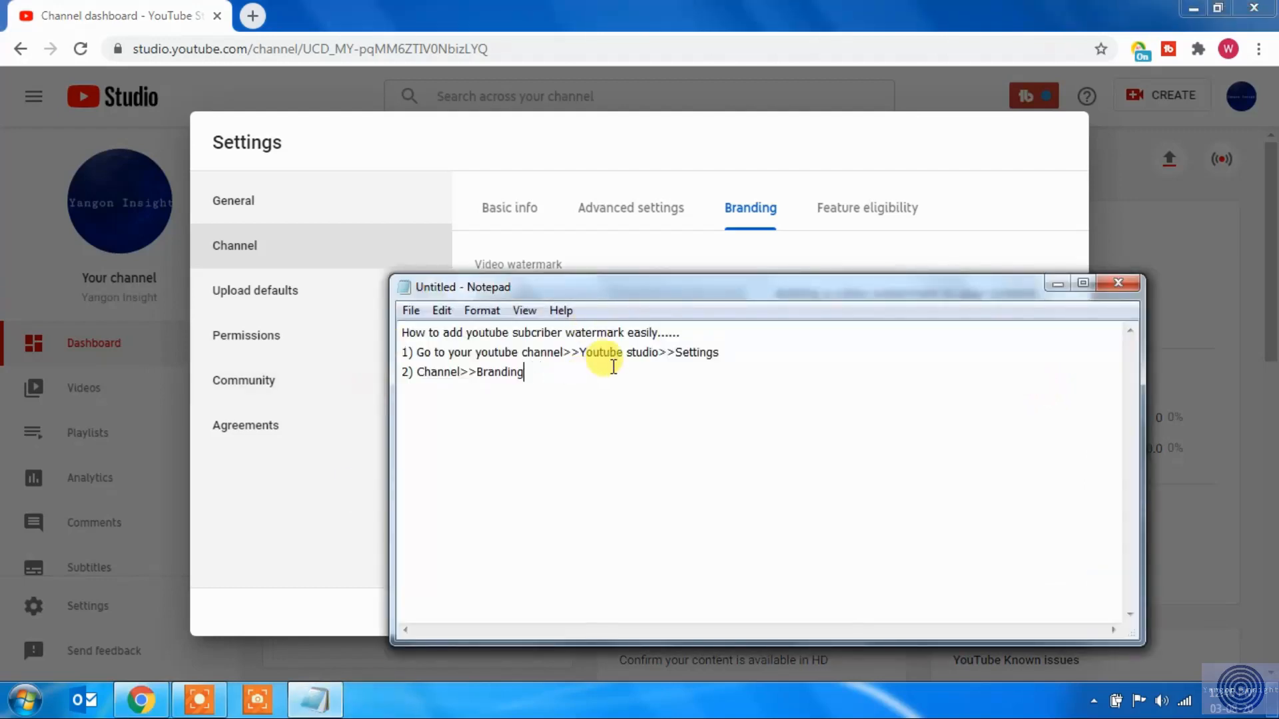
key("Return")
type("**")
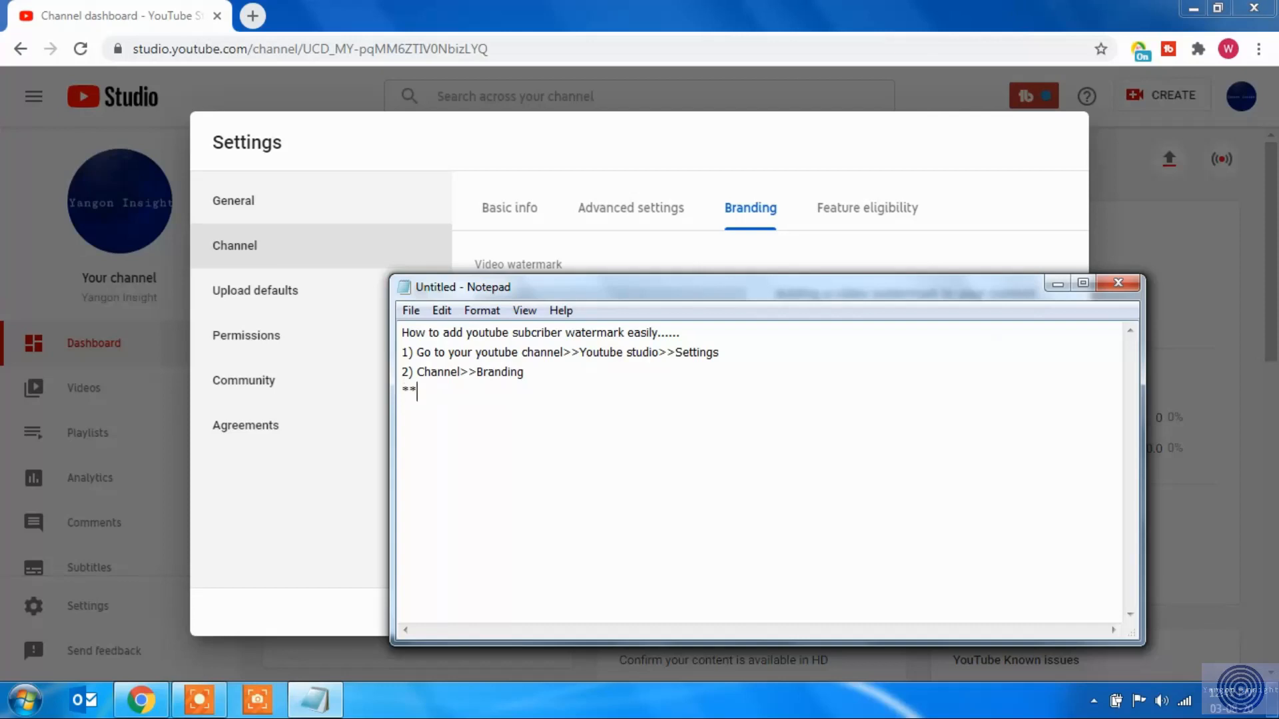
key("ctrl+v")
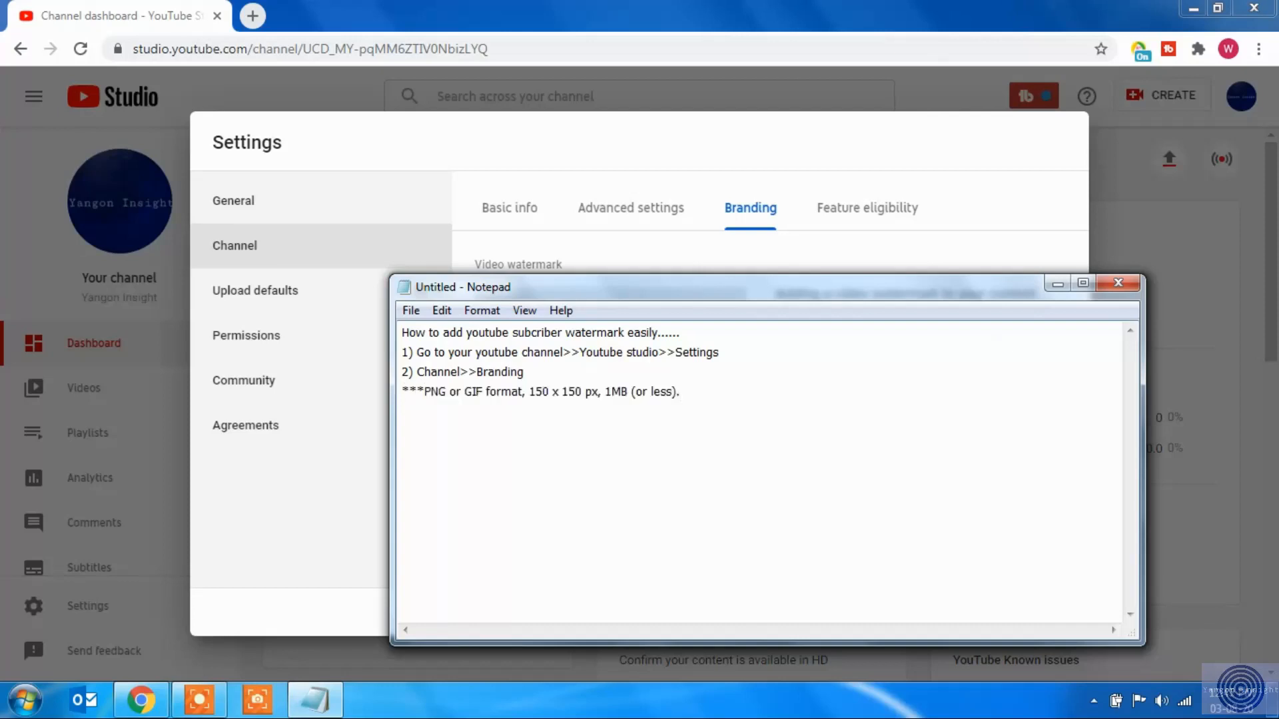
key("BackSpace")
type("***")
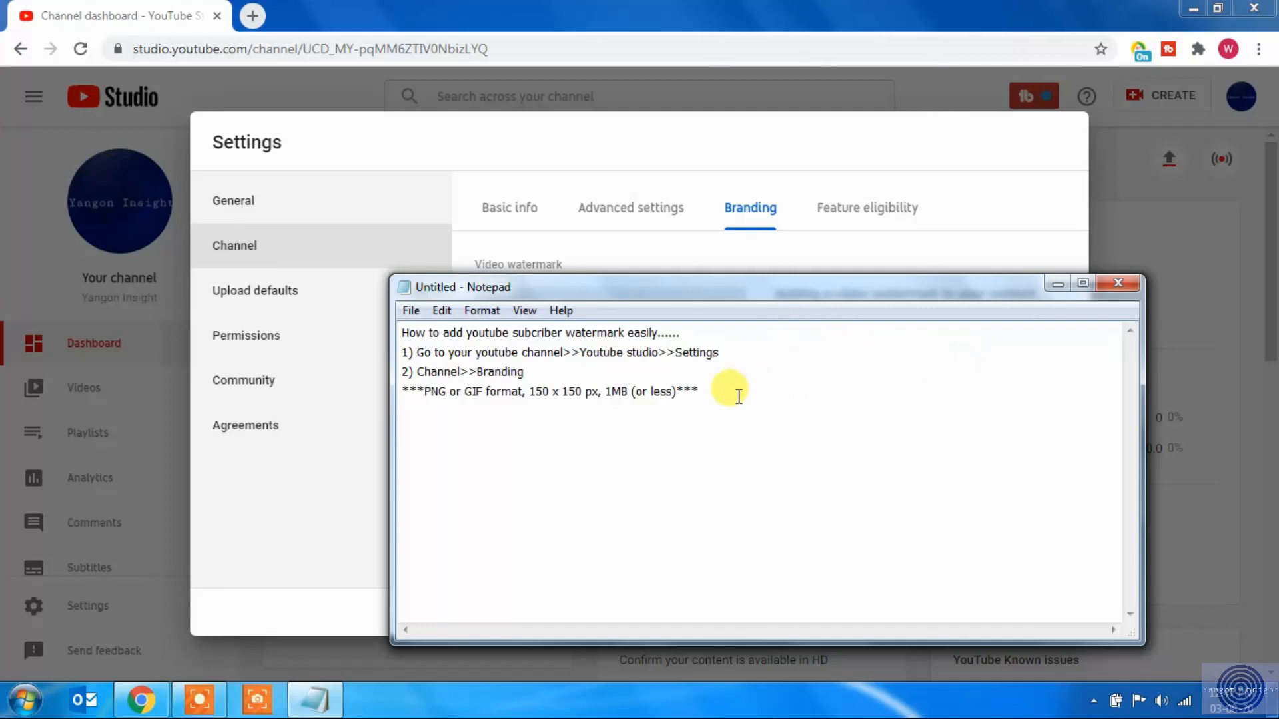
Step: Add the line "3) search square image in google." to the notes
key("Return")
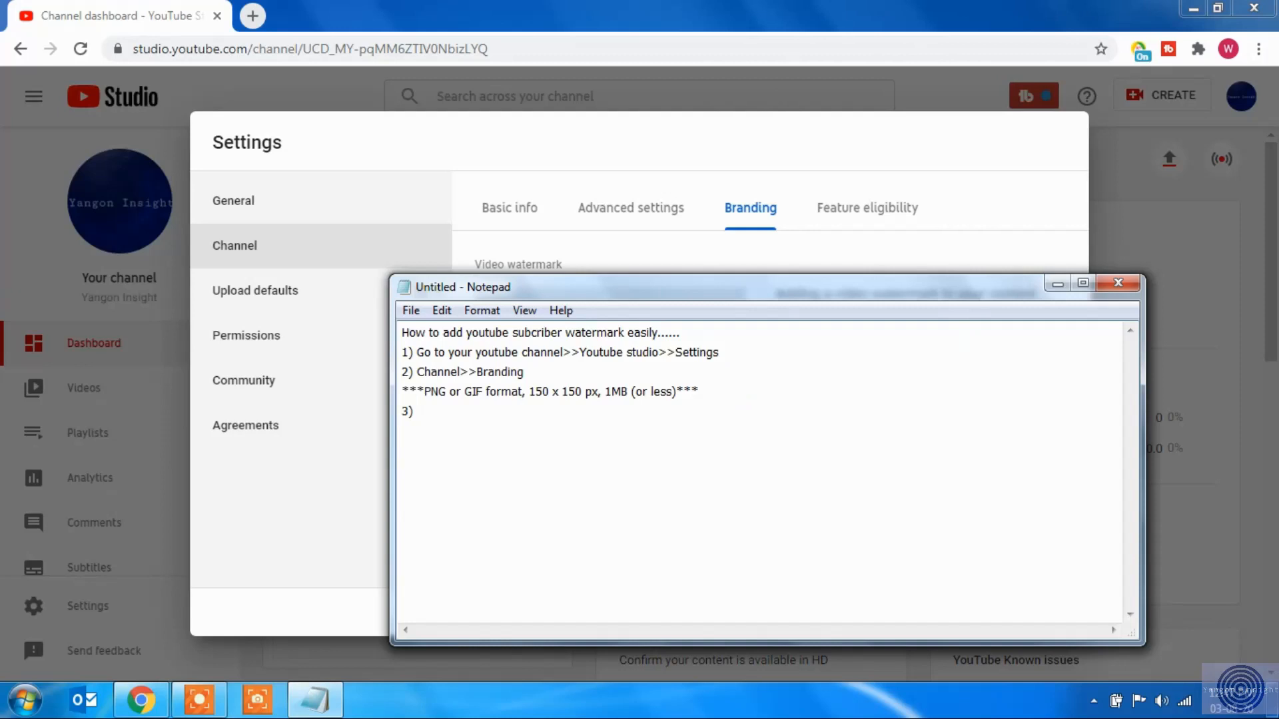
type("3) search square pn")
key("BackSpace")
key("BackSpace")
type("image in g")
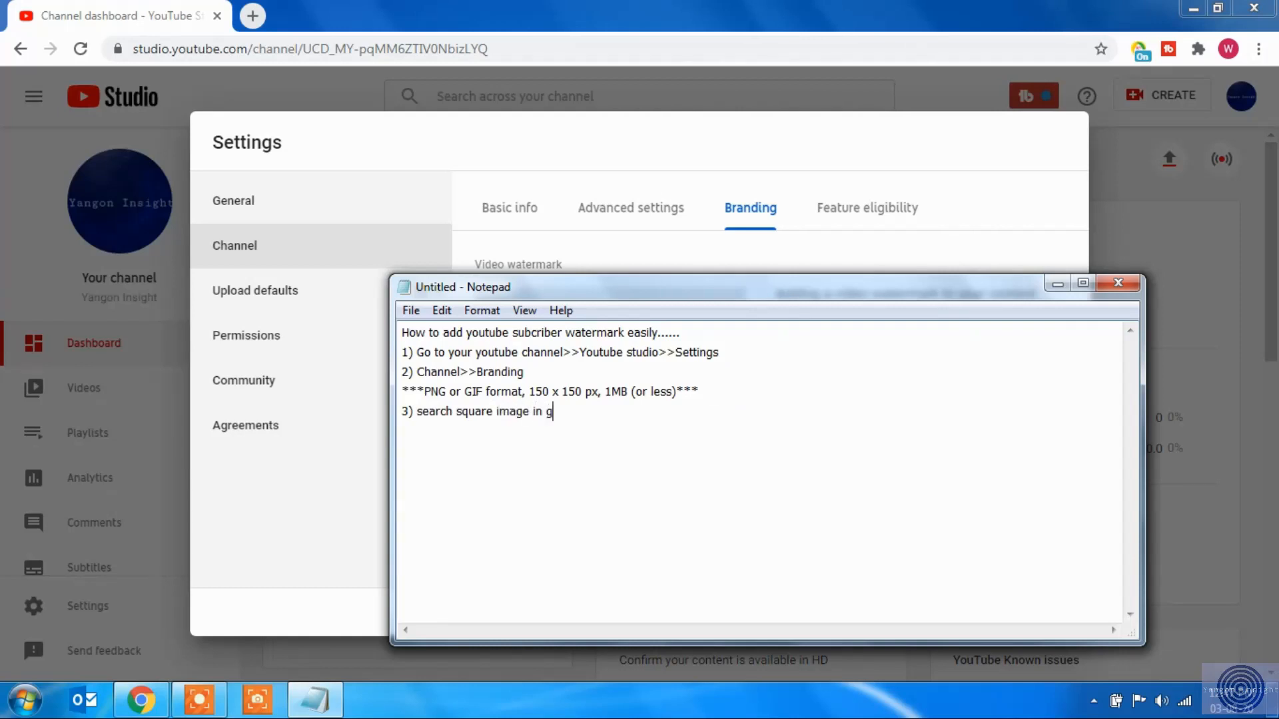
type("oogle.")
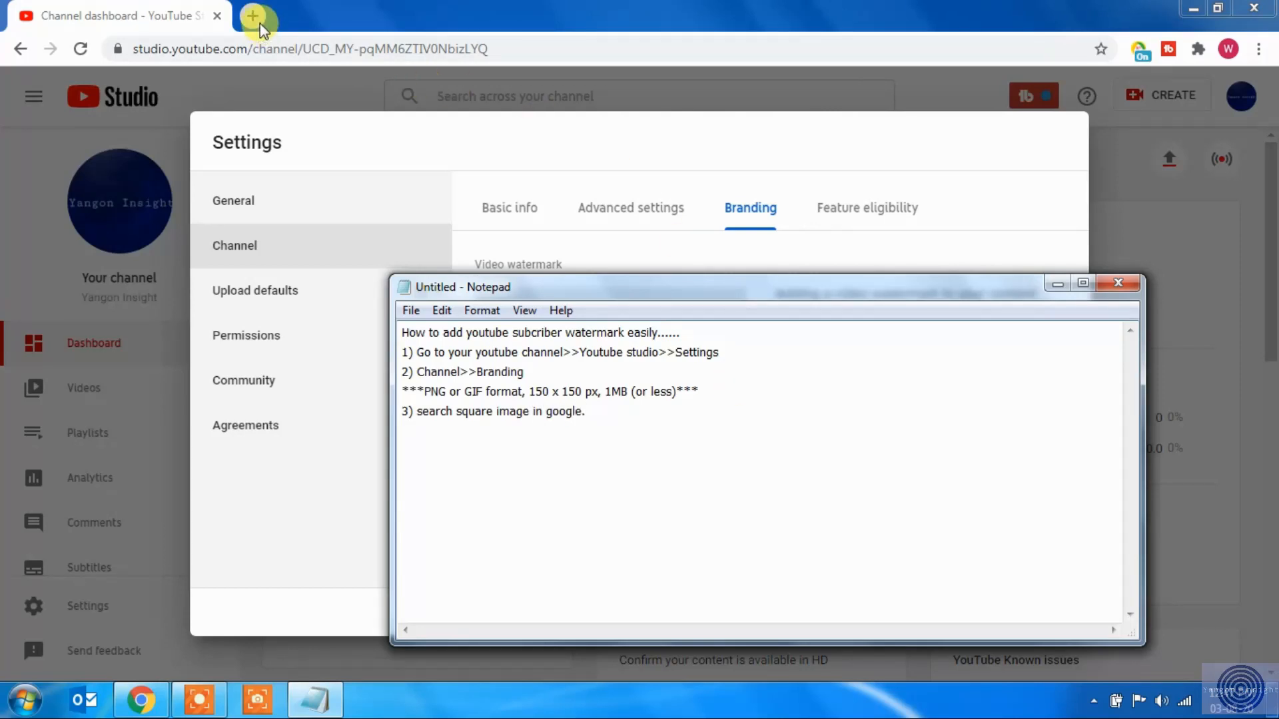
Step: Minimize Notepad and search Google Images for "youtube subscribe button square" in a new Chrome tab
left_click(1057, 284)
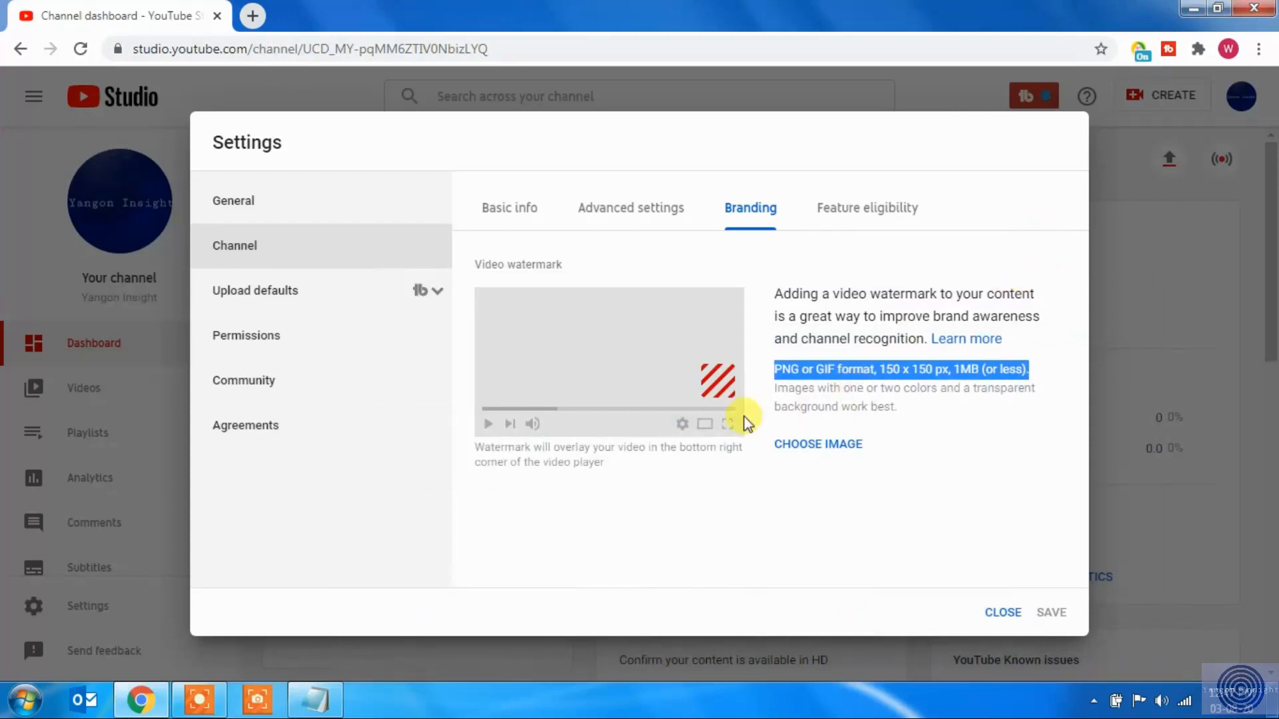
left_click(252, 15)
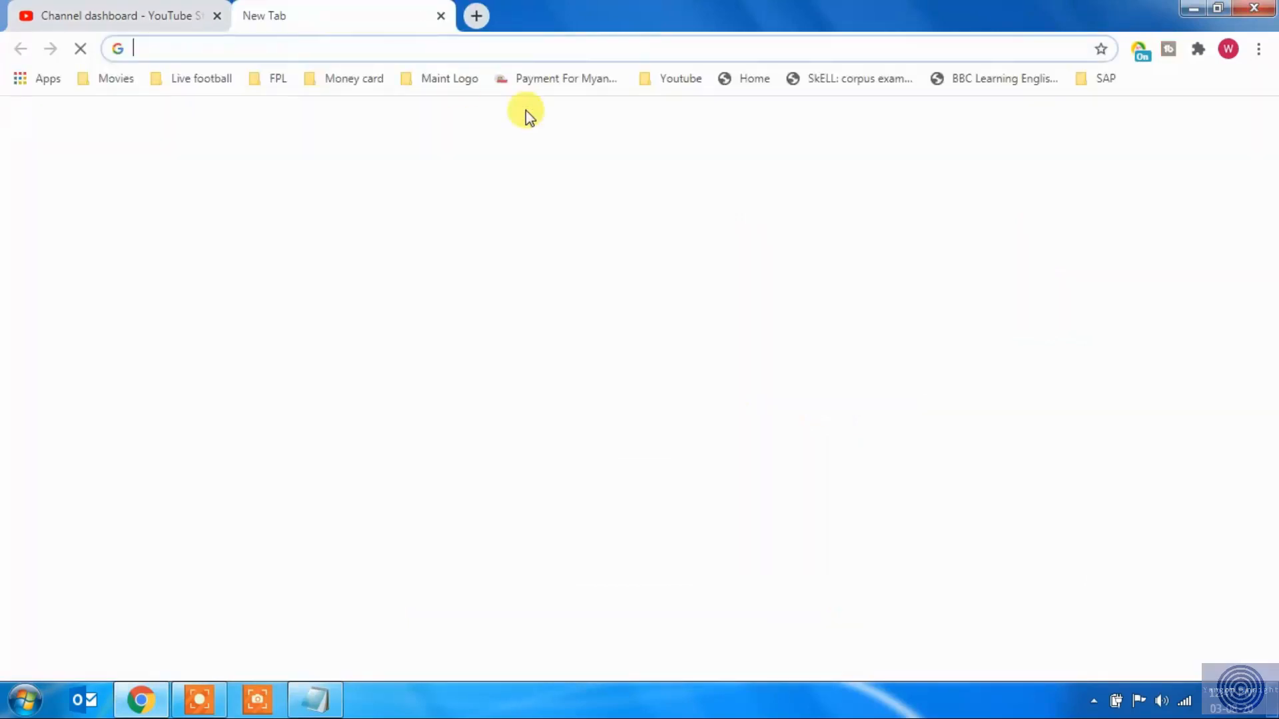
type("youtu")
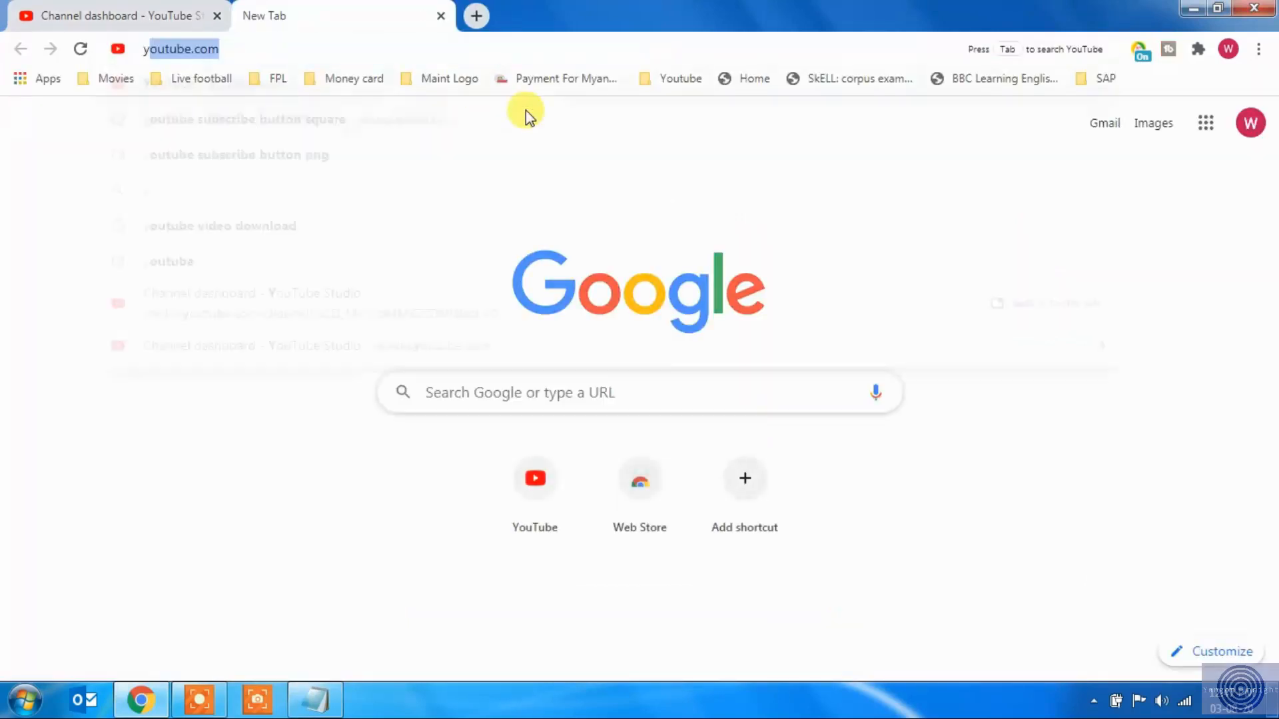
type("be")
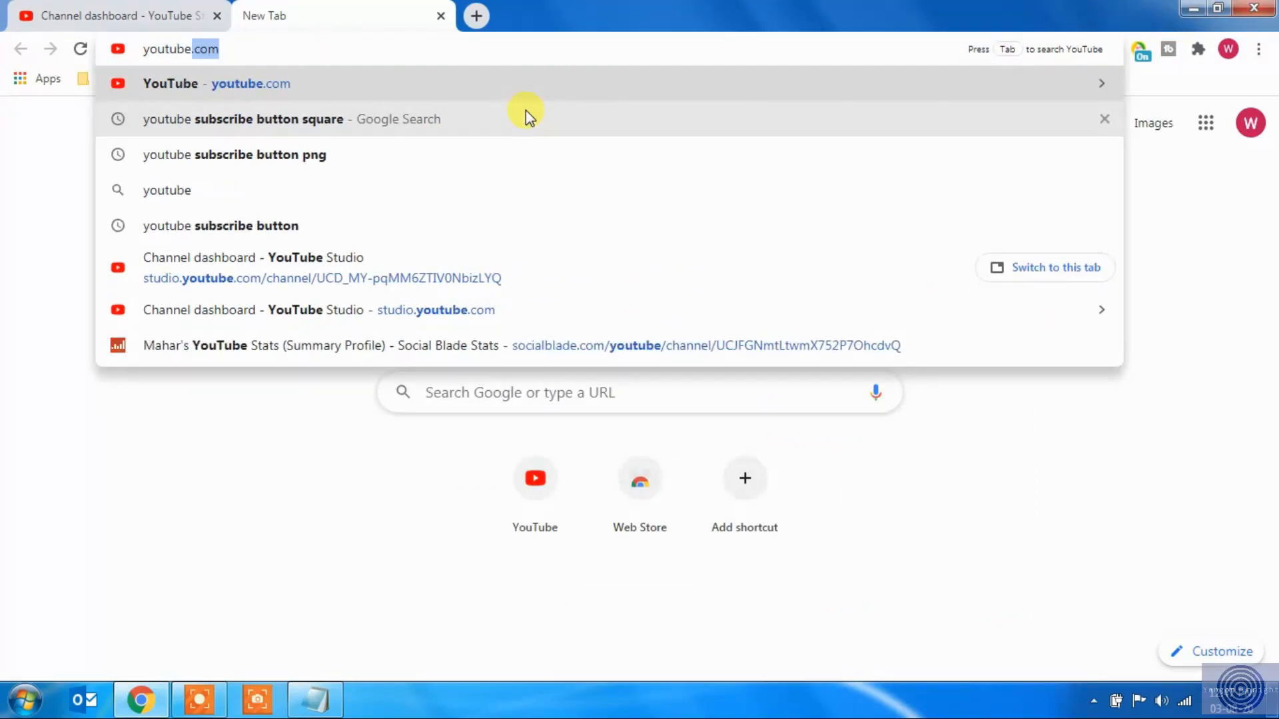
key("Down")
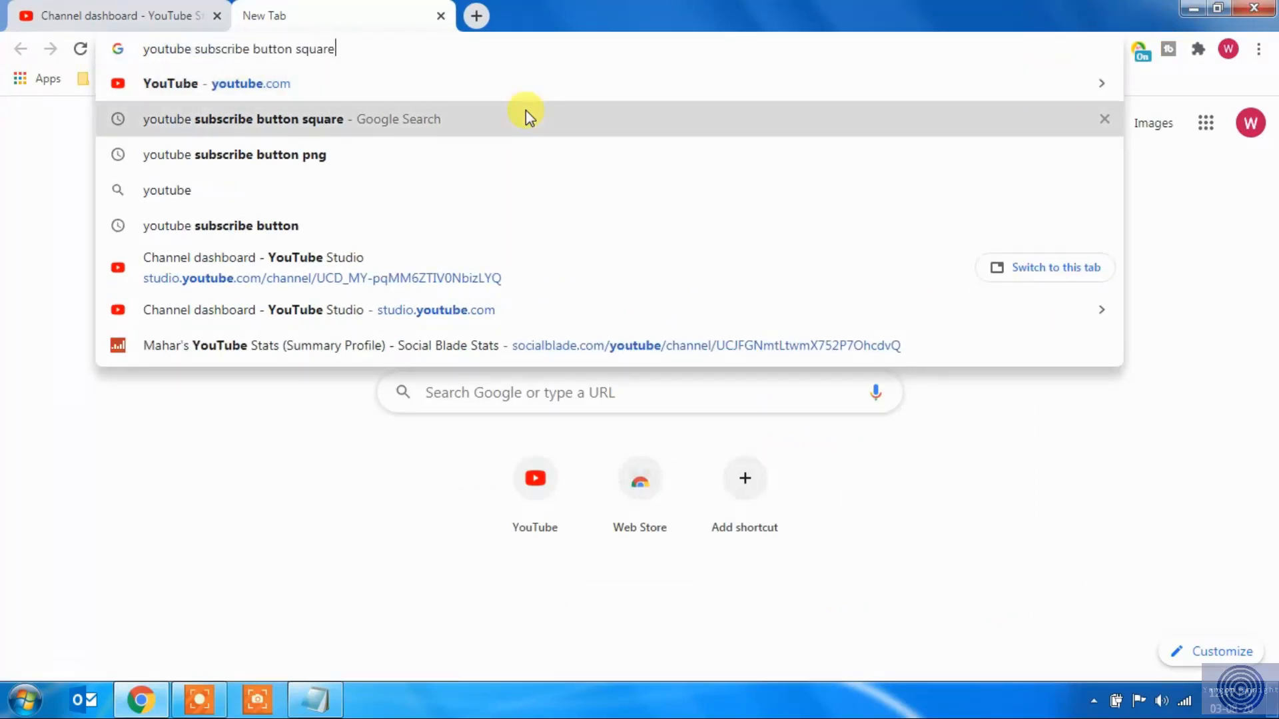
key("Tab")
left_click(524, 115)
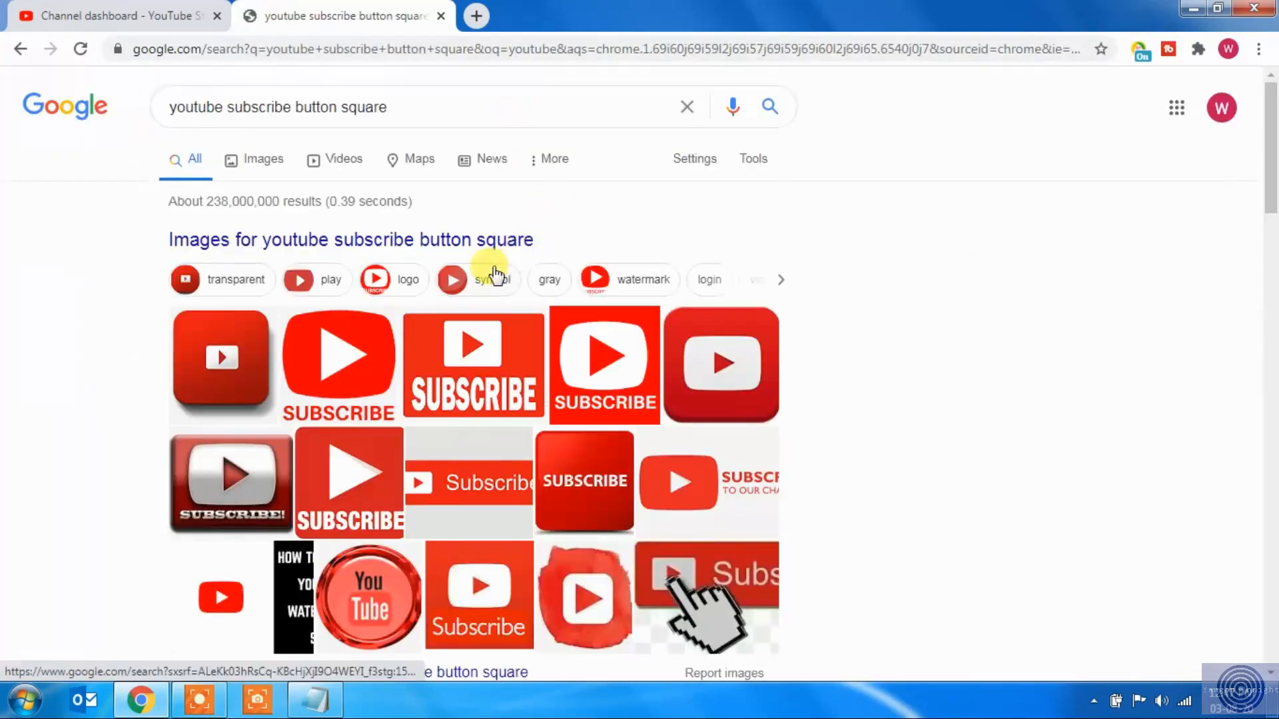
left_click(261, 162)
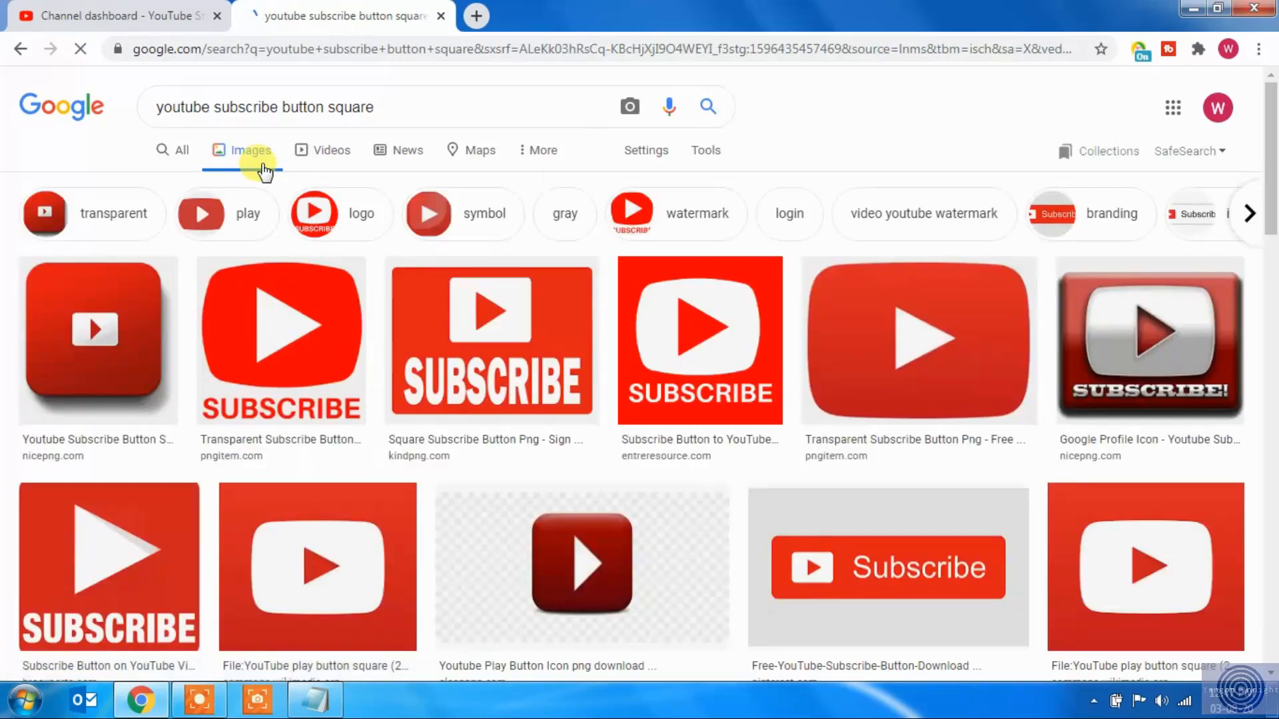